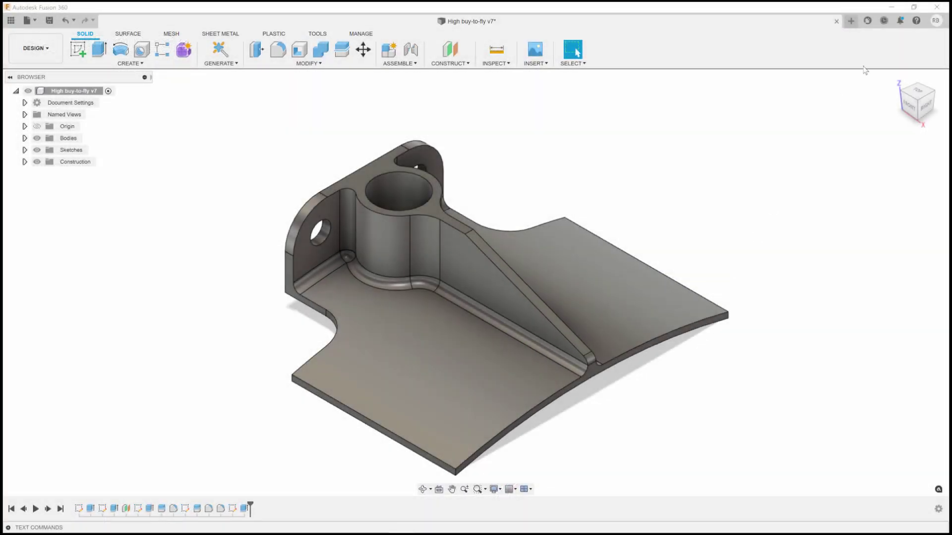
Filter Preview Features by 'additive' and enable Additive Multi-Axis Deposition in Preferences.
{"action": "left_click", "coordinate": [935, 20]}
{"action": "left_click", "coordinate": [927, 48]}
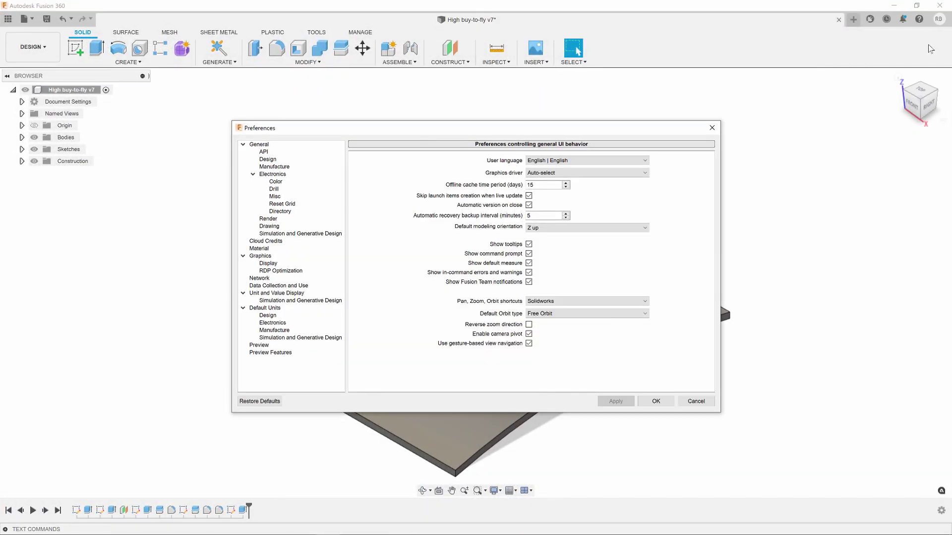
{"action": "left_click", "coordinate": [326, 354]}
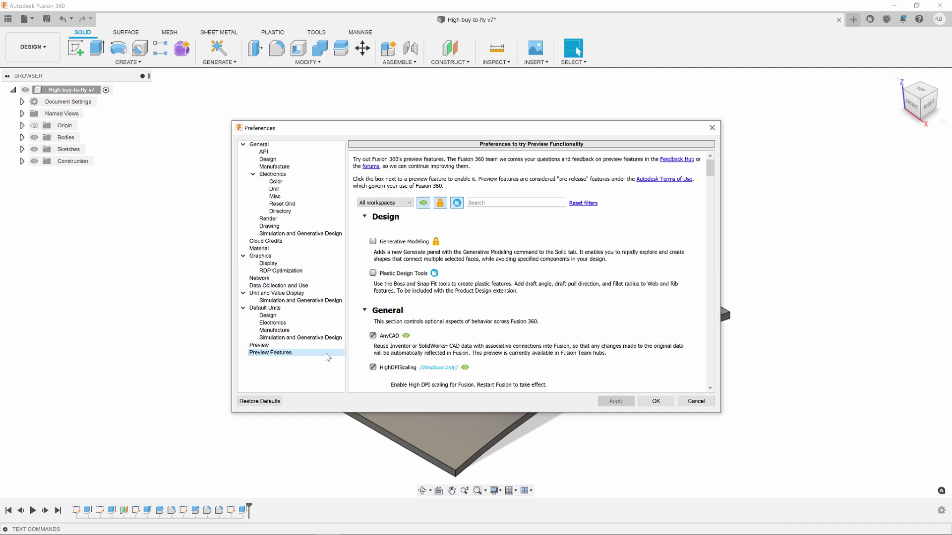
{"action": "left_click", "coordinate": [505, 203]}
{"action": "type", "text": "additive"}
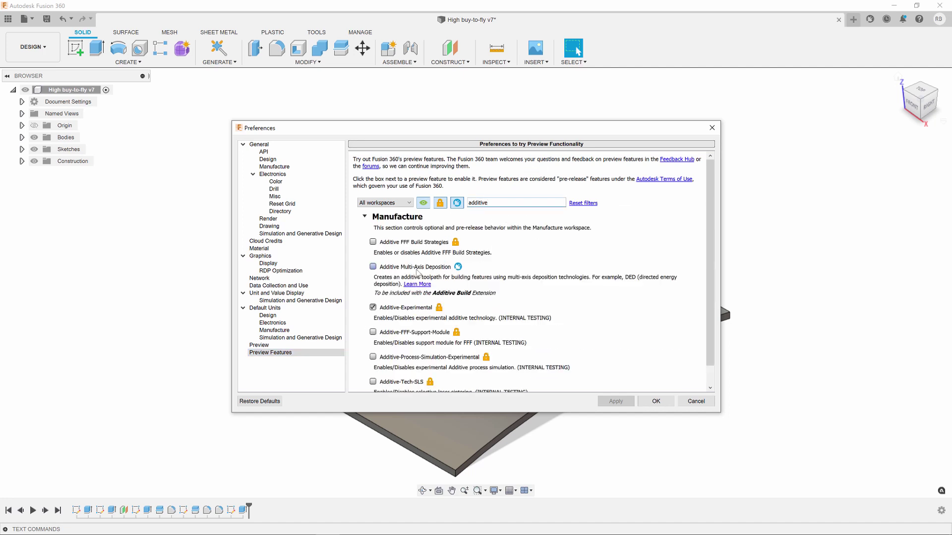
{"action": "left_click", "coordinate": [391, 267]}
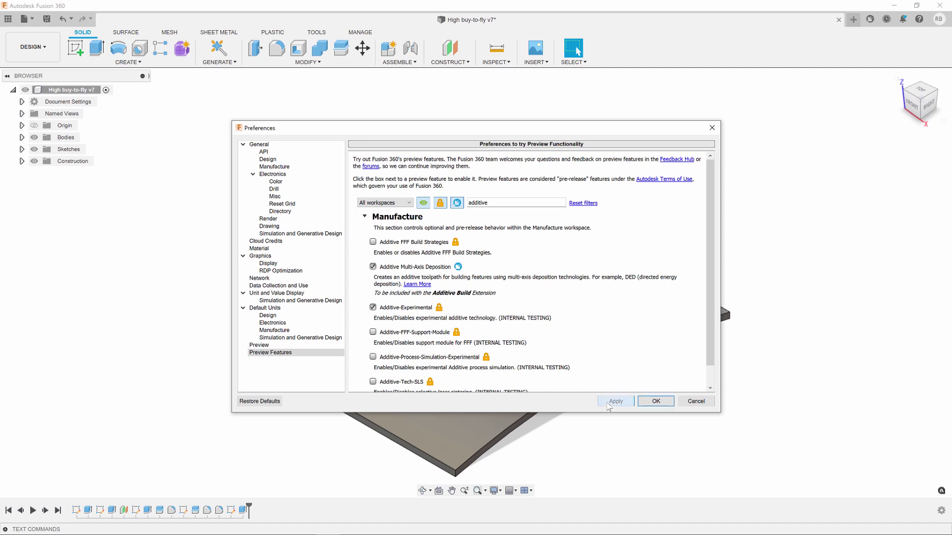
{"action": "left_click", "coordinate": [650, 400]}
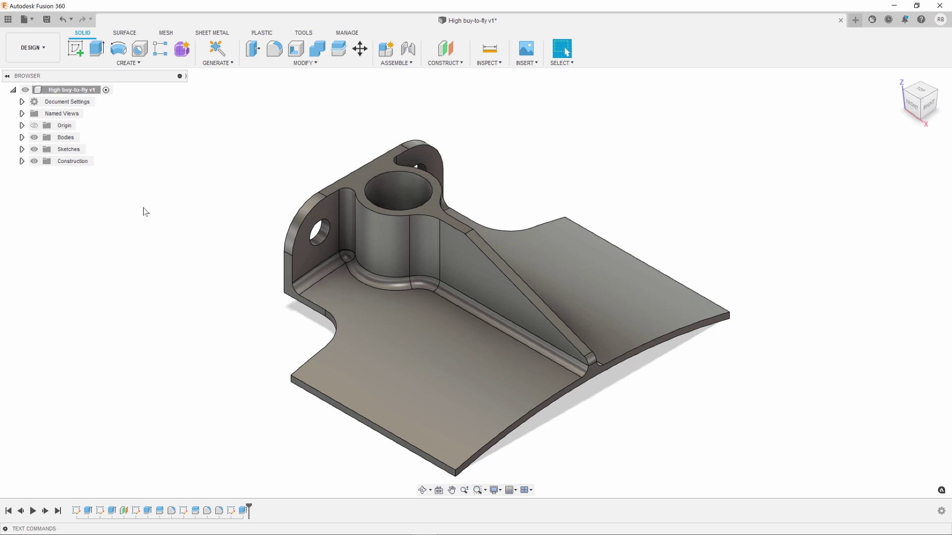
Switch to the Manufacture workspace and create a new manufacturing model.
{"action": "left_click", "coordinate": [49, 54]}
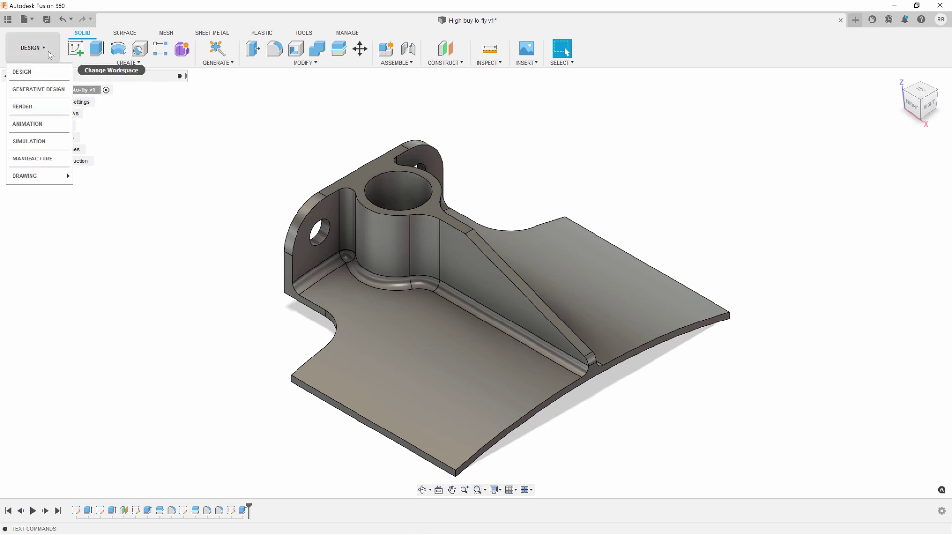
{"action": "left_click", "coordinate": [49, 159]}
{"action": "left_click", "coordinate": [89, 63]}
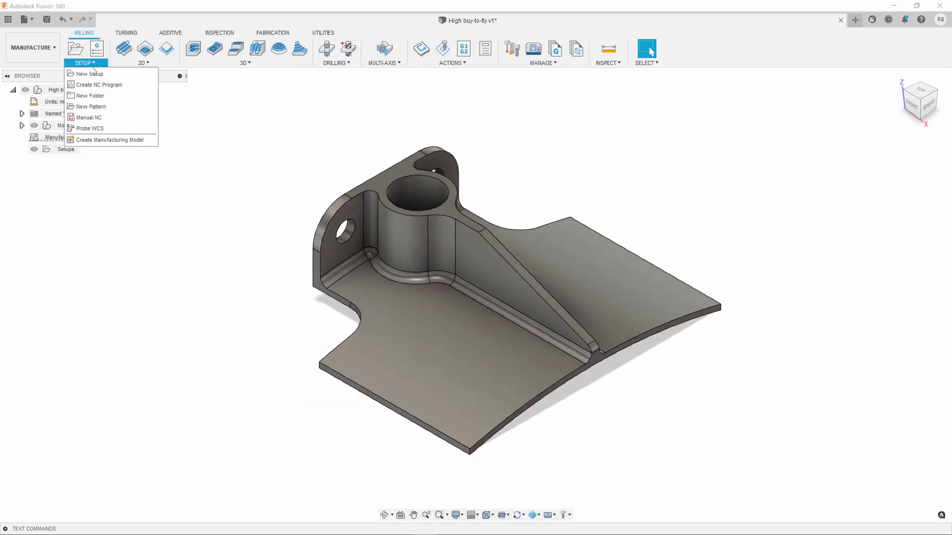
{"action": "left_click", "coordinate": [109, 140]}
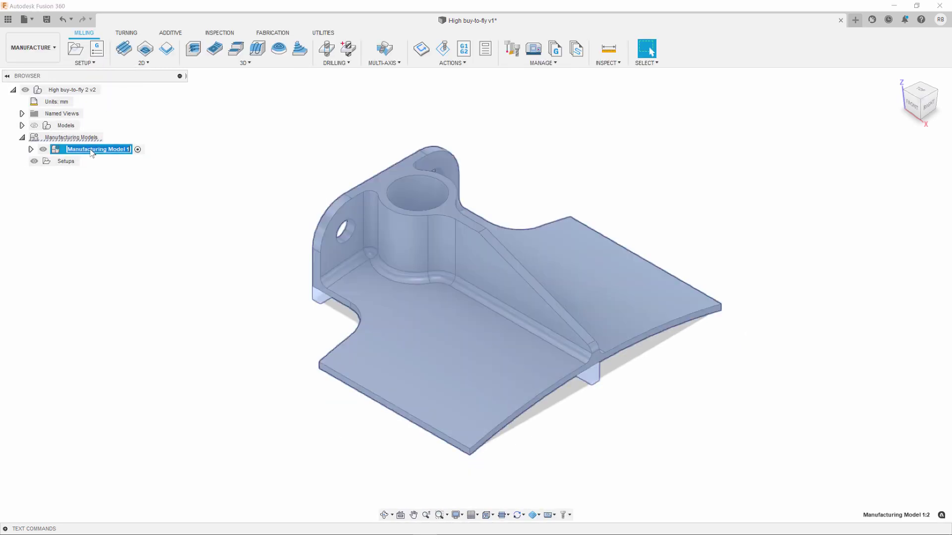
Name the manufacturing model 'Deposition model' and open it for editing.
{"action": "type", "text": "Deposition model"}
{"action": "key", "text": "Return"}
{"action": "right_click", "coordinate": [92, 152]}
{"action": "left_click", "coordinate": [99, 157]}
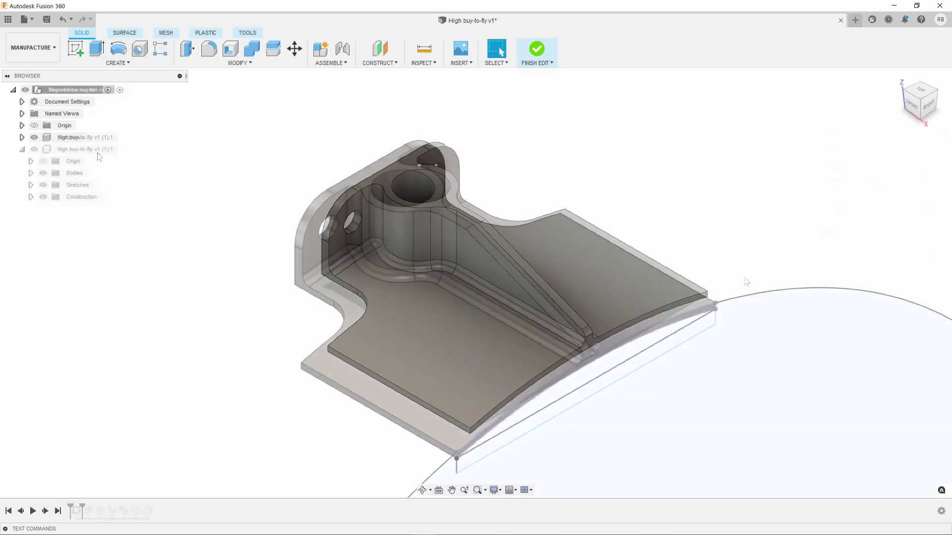
Extrude the curved-edge strip profiles two-sided, 105 mm and 5 mm, to extend the base.
{"action": "key", "text": "e"}
{"action": "left_click", "coordinate": [677, 313]}
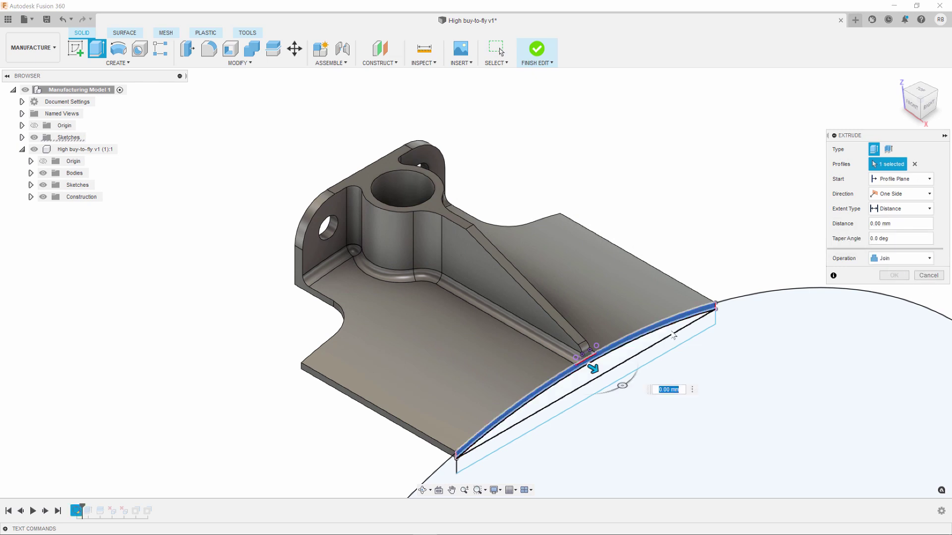
{"action": "left_click", "coordinate": [900, 194]}
{"action": "left_click", "coordinate": [892, 217]}
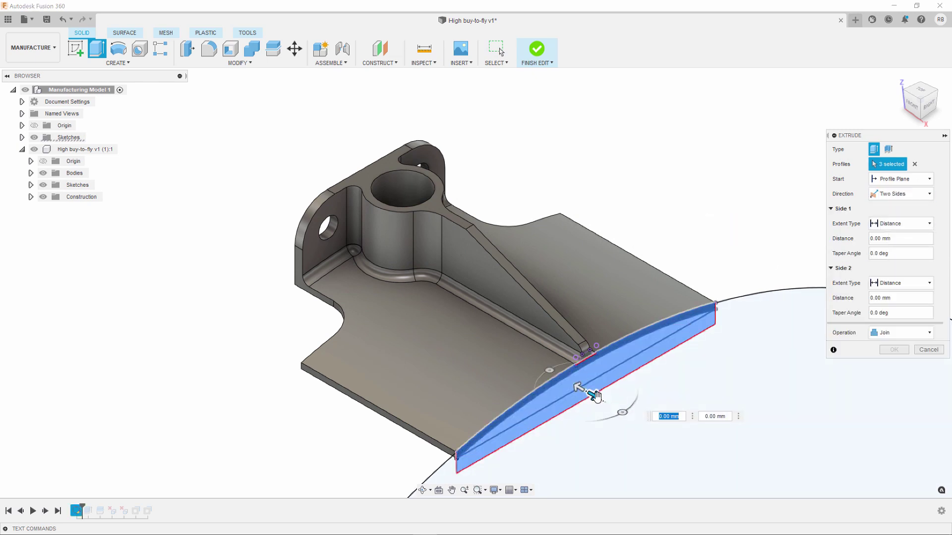
{"action": "left_click_drag", "start_coordinate": [563, 410], "coordinate": [352, 257]}
{"action": "left_click", "coordinate": [890, 350]}
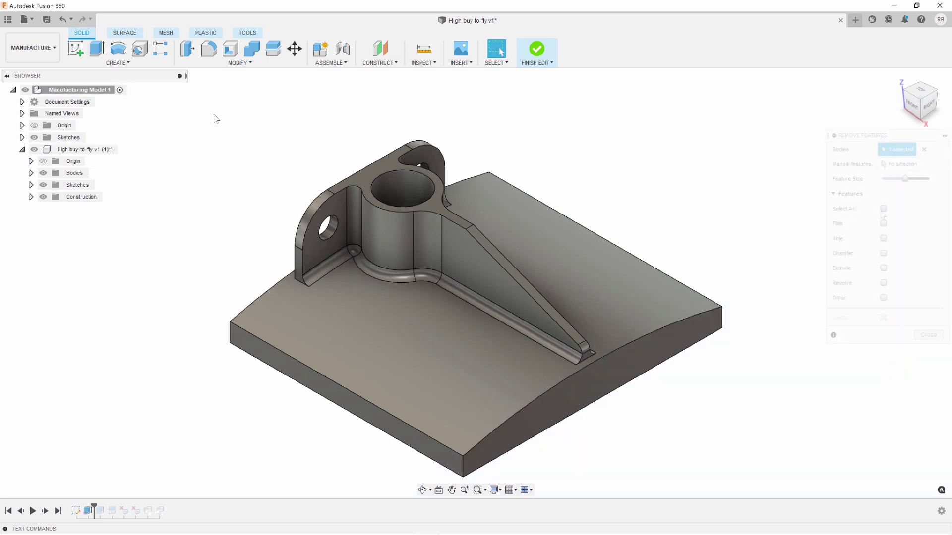
Remove both hole features and offset the cylinder's top face by 2 mm.
{"action": "left_click", "coordinate": [882, 238]}
{"action": "left_click", "coordinate": [883, 318]}
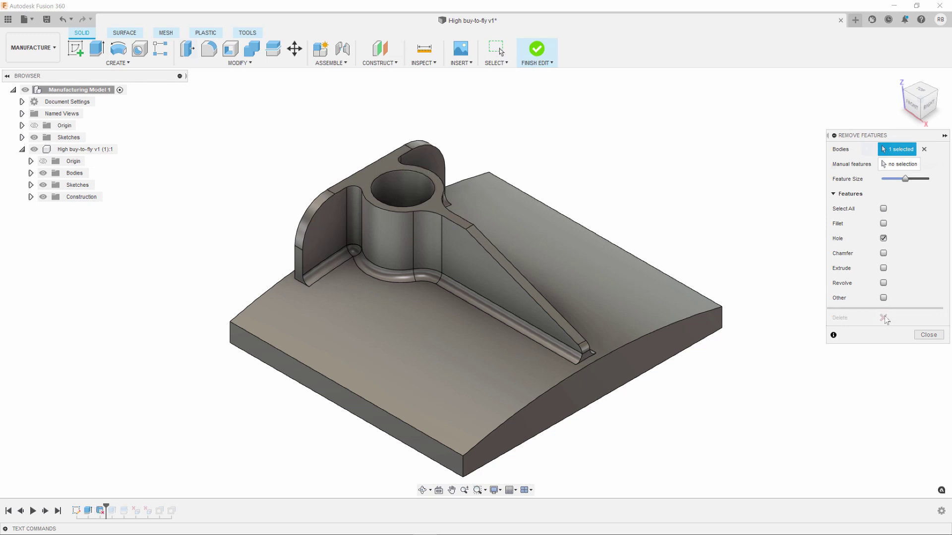
{"action": "key", "text": "q"}
{"action": "left_click", "coordinate": [398, 190]}
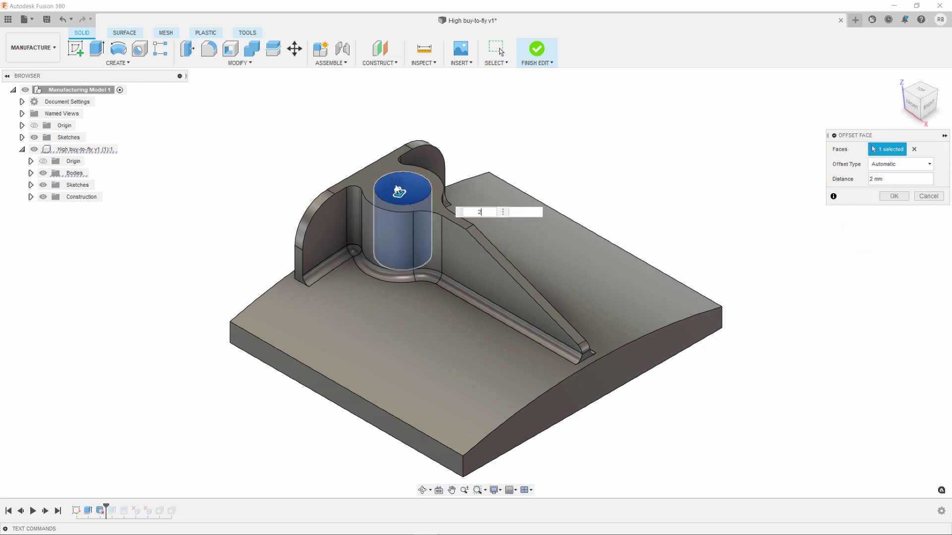
{"action": "key", "text": "Return"}
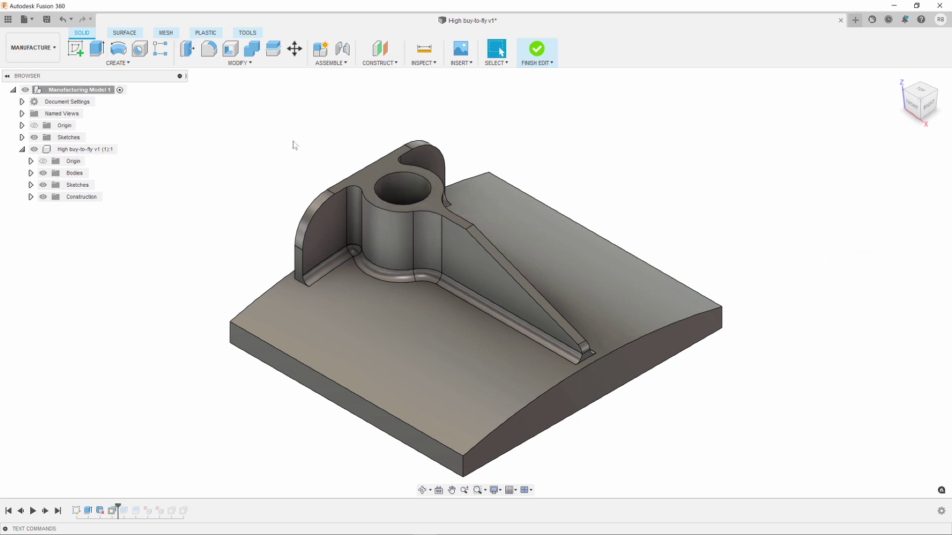
Split the bracket body using the curved surface as the splitting tool.
{"action": "left_click", "coordinate": [273, 48]}
{"action": "left_click", "coordinate": [355, 206]}
{"action": "left_click", "coordinate": [909, 164]}
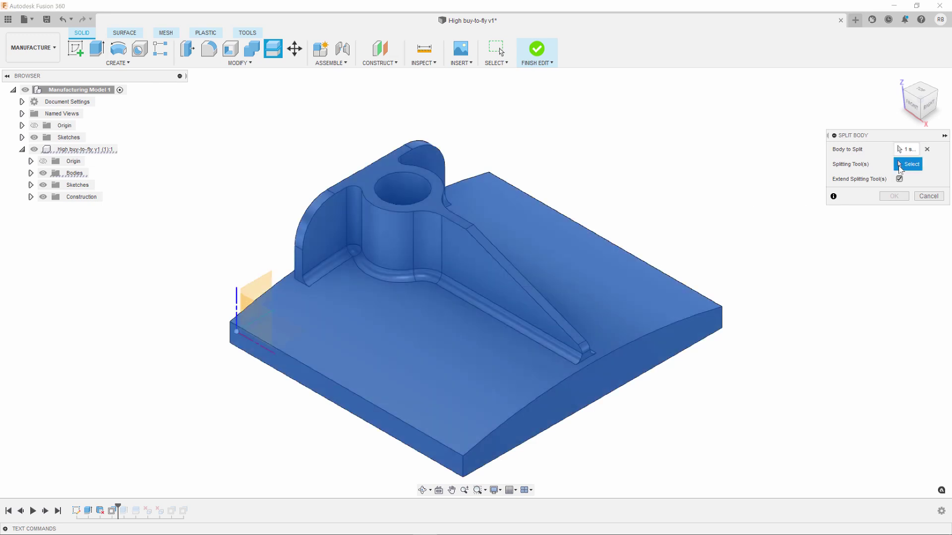
{"action": "left_click", "coordinate": [625, 278]}
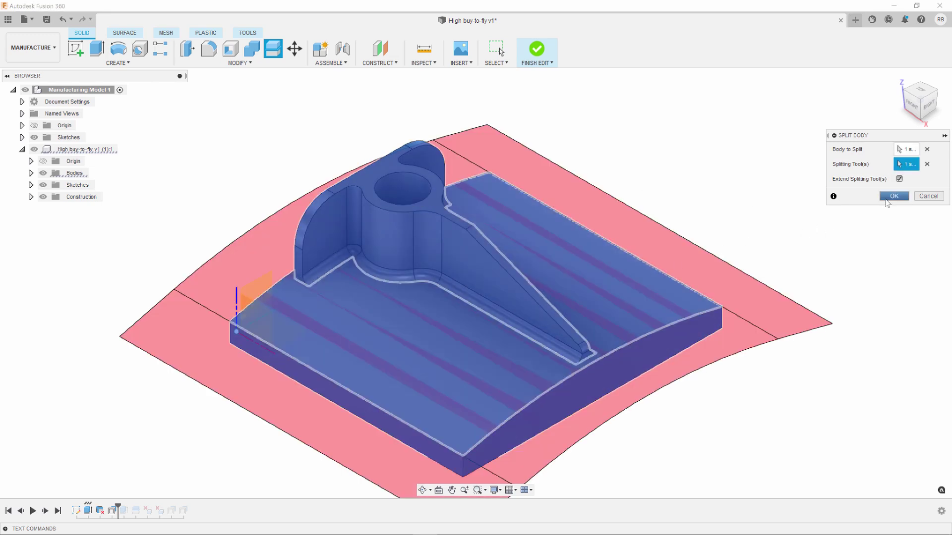
{"action": "left_click", "coordinate": [886, 198]}
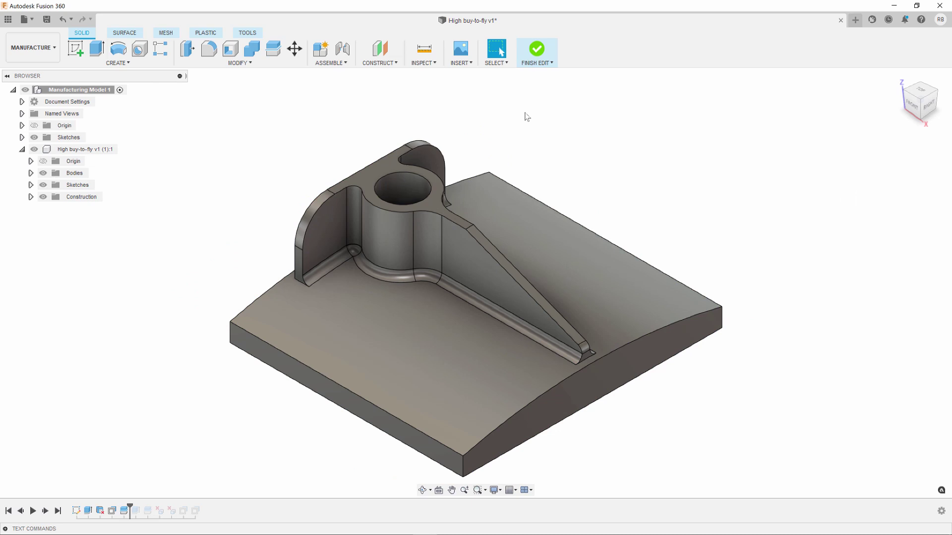
Create an Additive setup using the Autodesk Generic DED machine.
{"action": "left_click", "coordinate": [537, 51]}
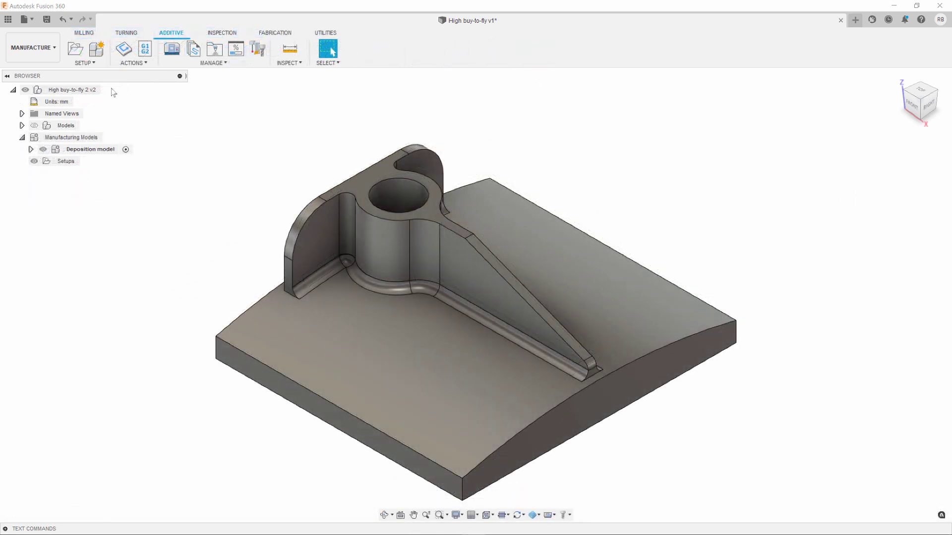
{"action": "left_click", "coordinate": [76, 48]}
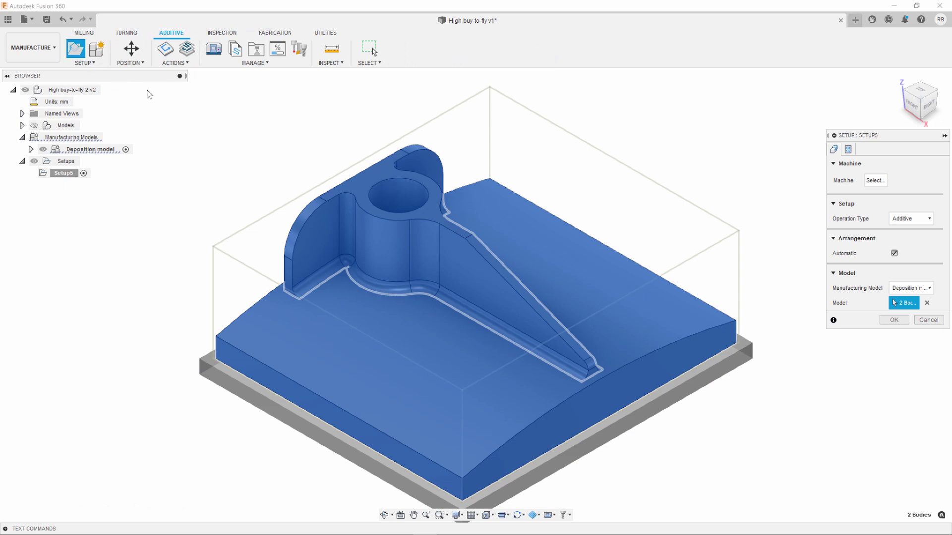
{"action": "left_click", "coordinate": [910, 222]}
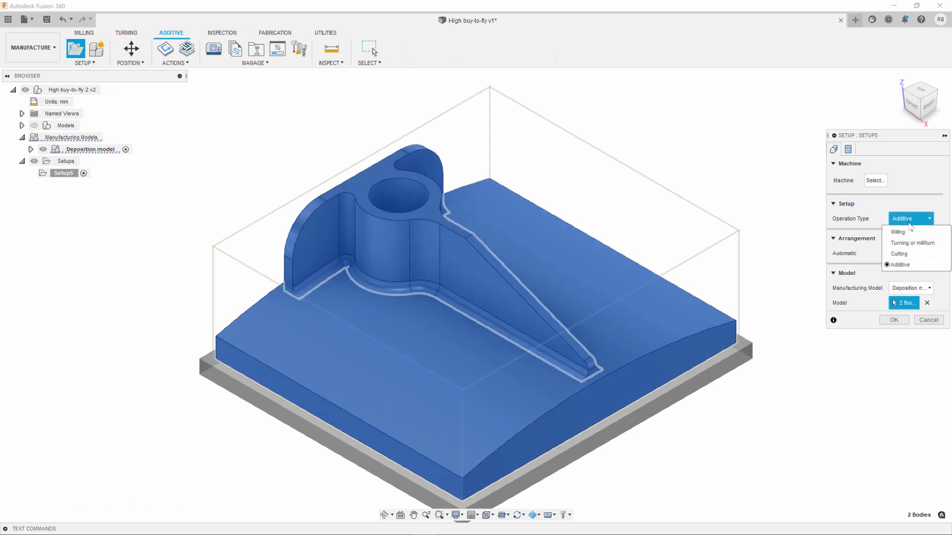
{"action": "left_click", "coordinate": [890, 266]}
{"action": "left_click", "coordinate": [876, 183]}
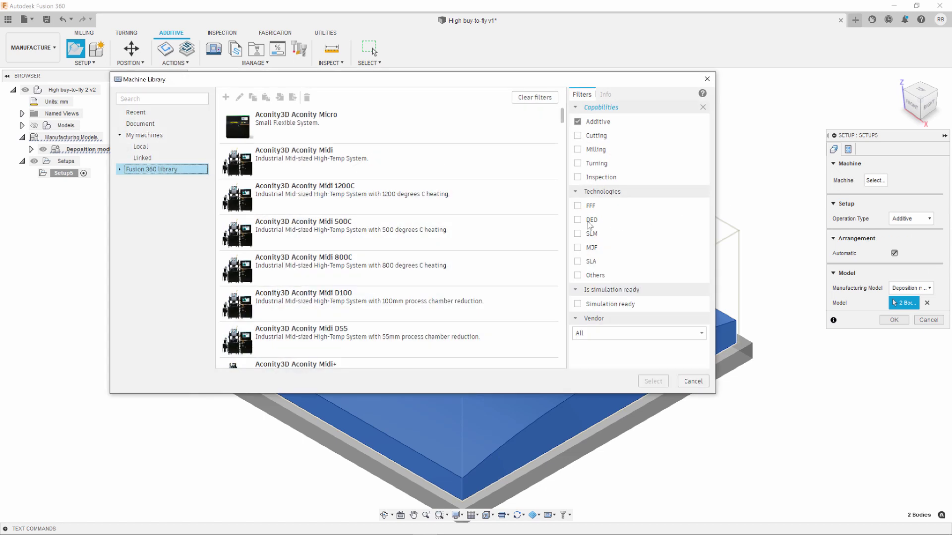
{"action": "left_click", "coordinate": [589, 221]}
{"action": "left_click", "coordinate": [507, 144]}
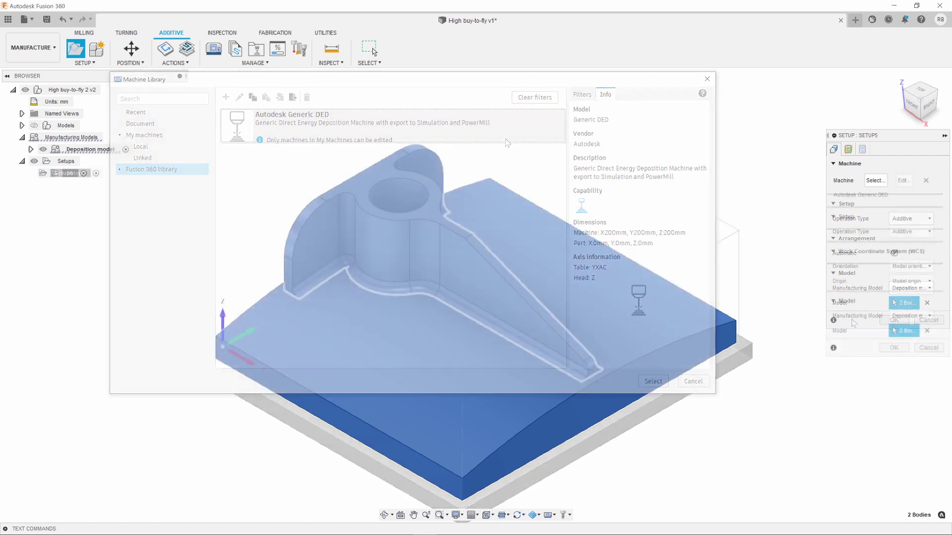
Place the setup's WCS origin at the plate corner and use the curved plate as stock solid.
{"action": "left_click", "coordinate": [911, 281]}
{"action": "left_click", "coordinate": [908, 306]}
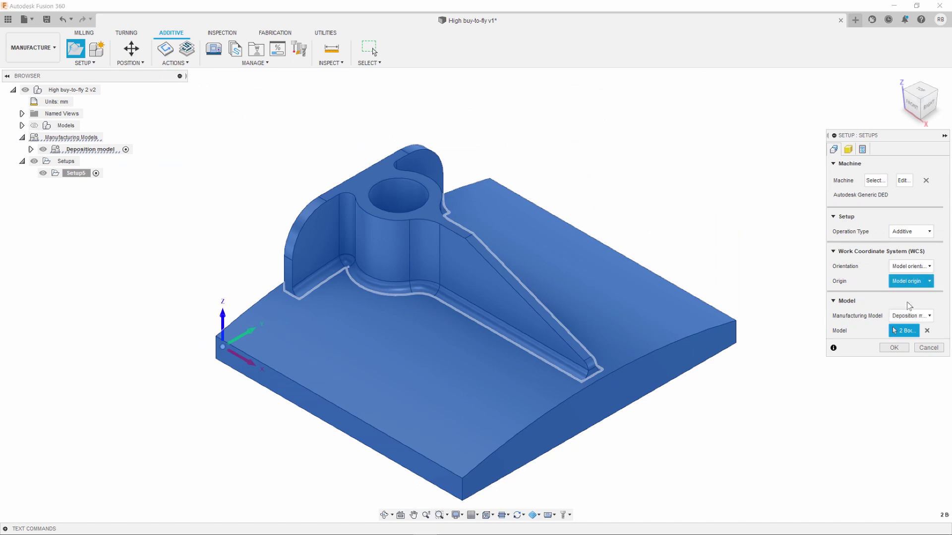
{"action": "left_click", "coordinate": [216, 337]}
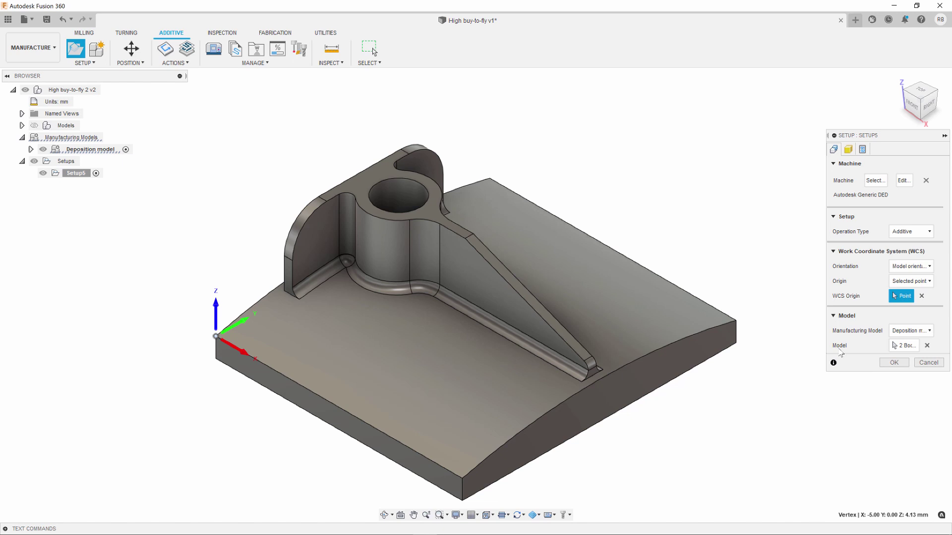
{"action": "left_click", "coordinate": [894, 347]}
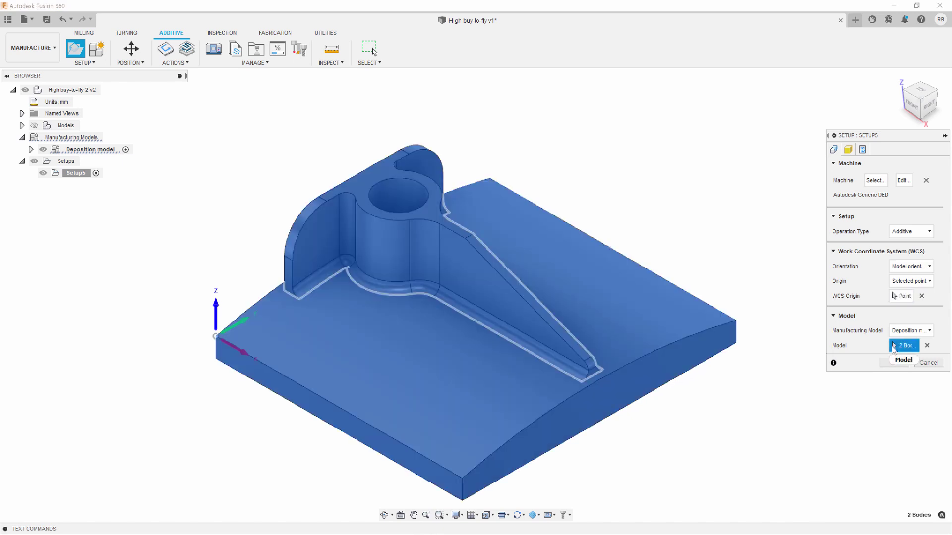
{"action": "left_click", "coordinate": [848, 149]}
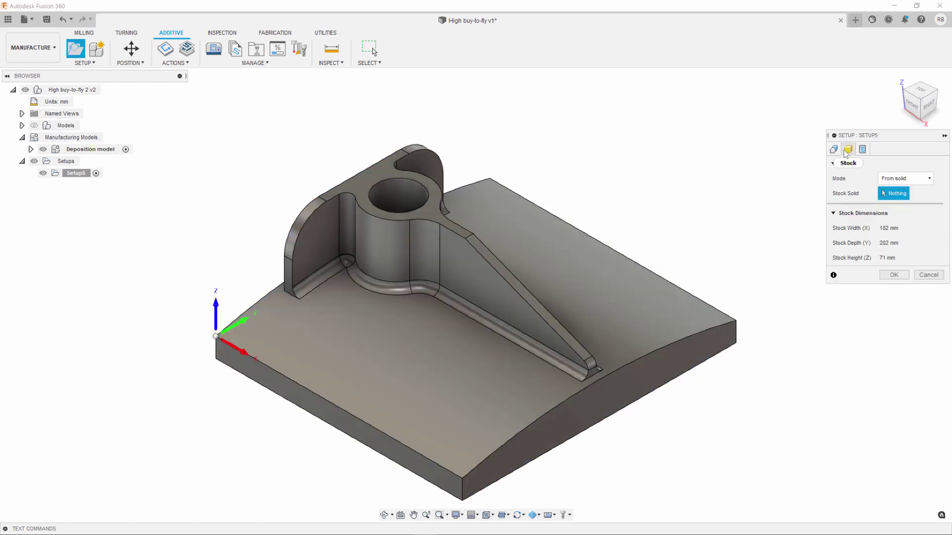
{"action": "left_click", "coordinate": [672, 294]}
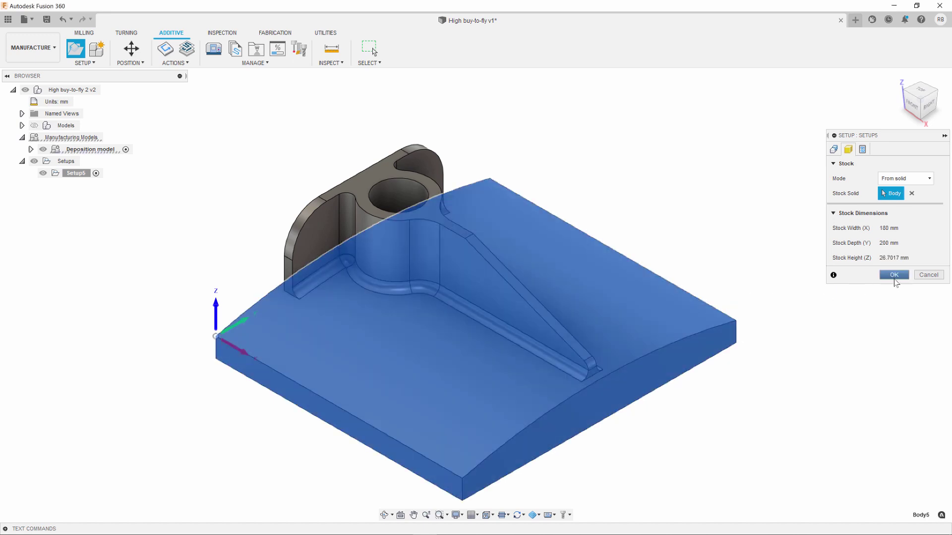
{"action": "left_click", "coordinate": [893, 275]}
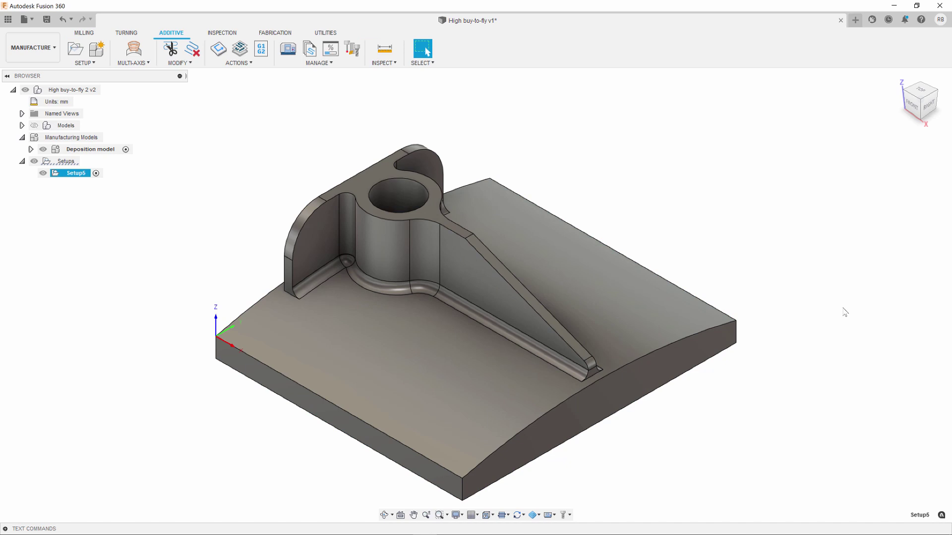
Add a Multi-Axis Feature Construction toolpath and open its tool library.
{"action": "left_click", "coordinate": [133, 48]}
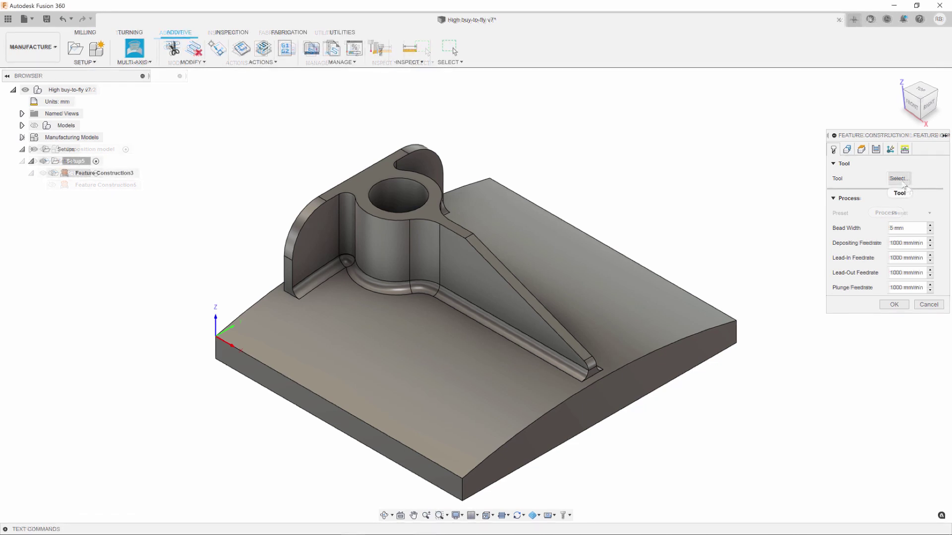
{"action": "left_click", "coordinate": [901, 180]}
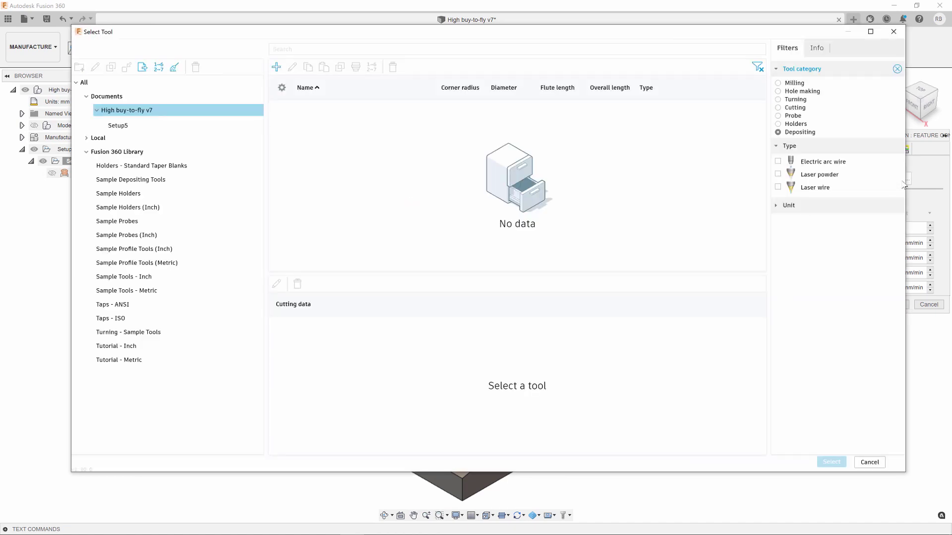
Choose the sample '1 - Laser wire, 1mm wire dia.' tool with Stainless Steel 316 data.
{"action": "left_click", "coordinate": [277, 68]}
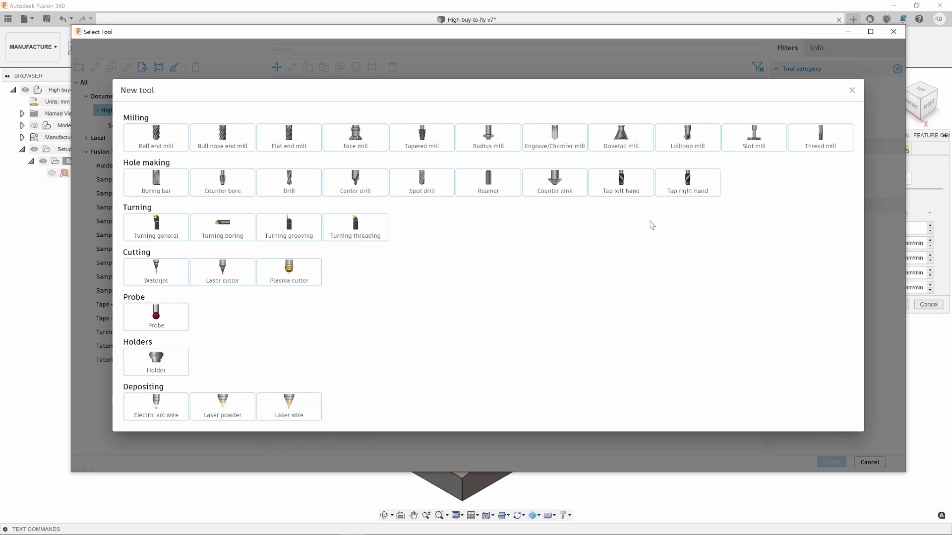
{"action": "left_click", "coordinate": [852, 90]}
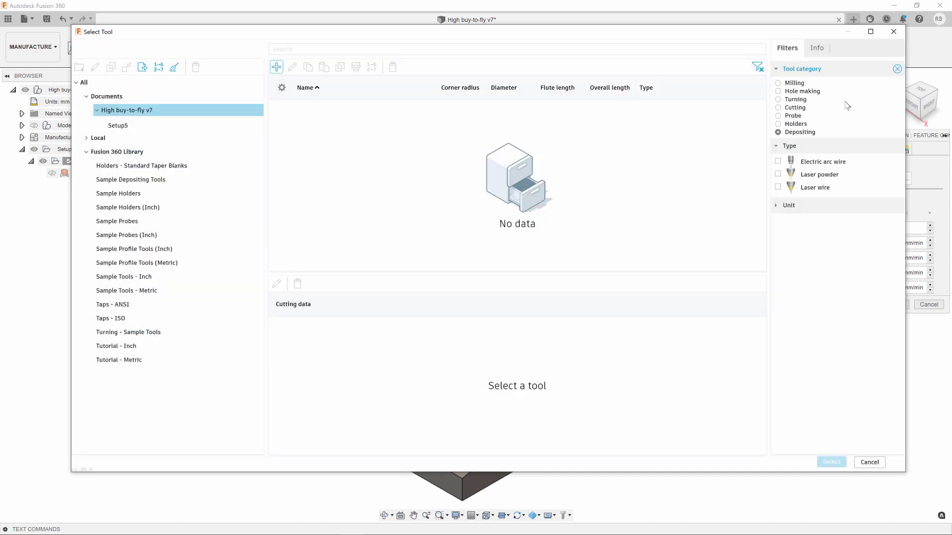
{"action": "left_click", "coordinate": [238, 181]}
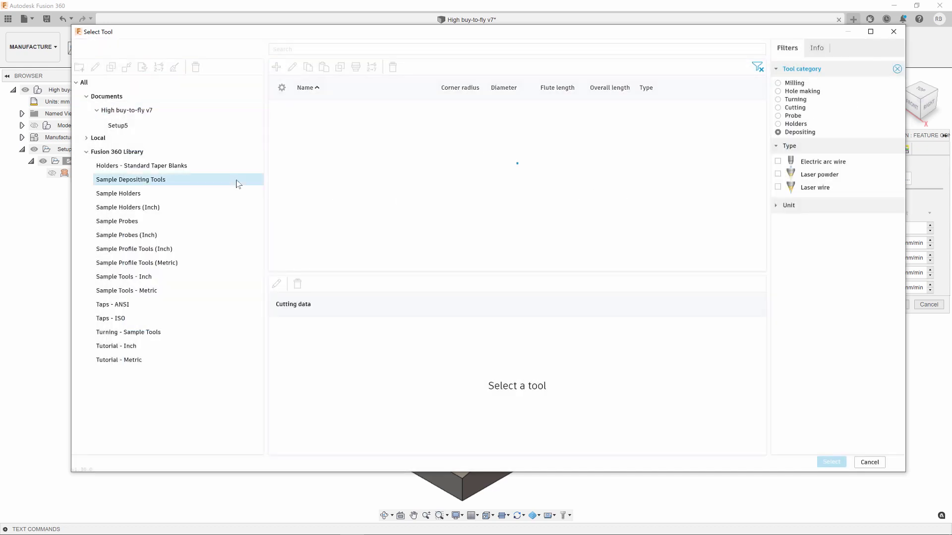
{"action": "left_click", "coordinate": [306, 124]}
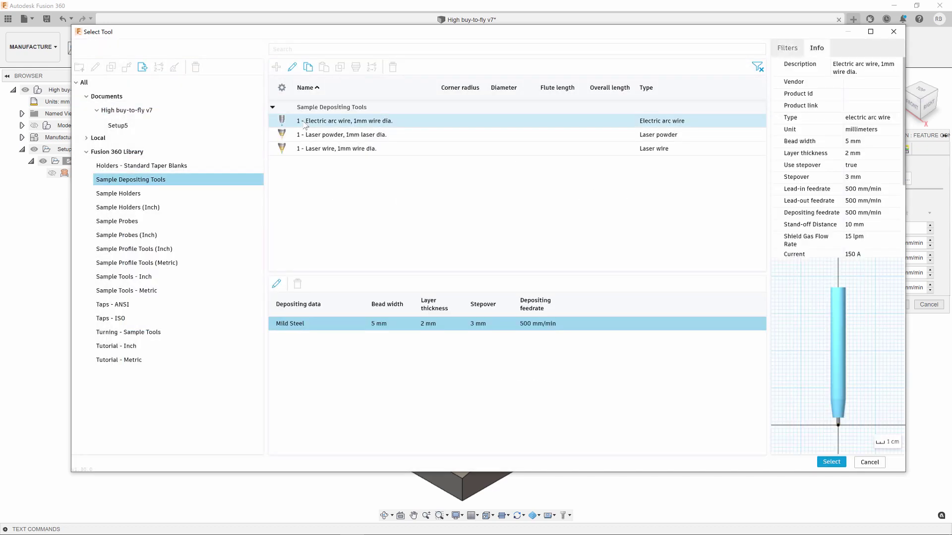
{"action": "left_click", "coordinate": [305, 134]}
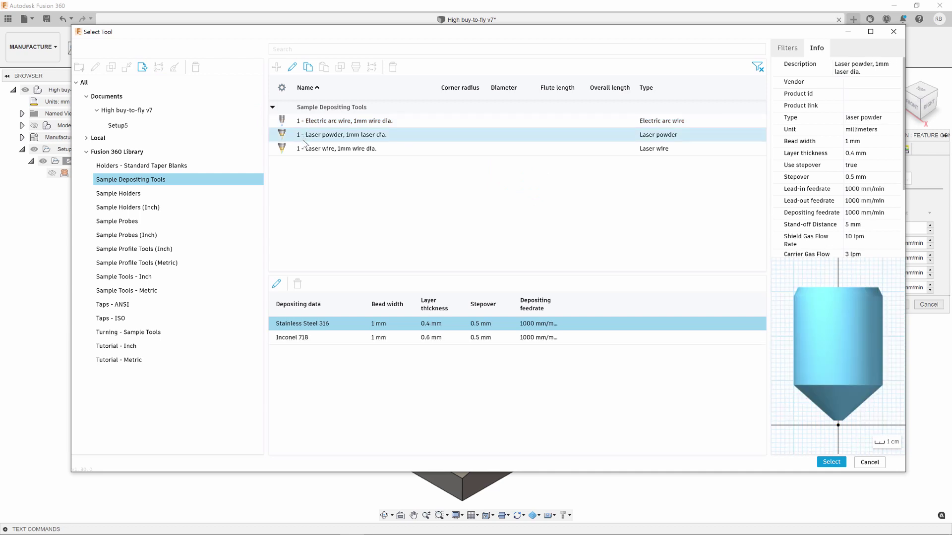
{"action": "left_click", "coordinate": [304, 148]}
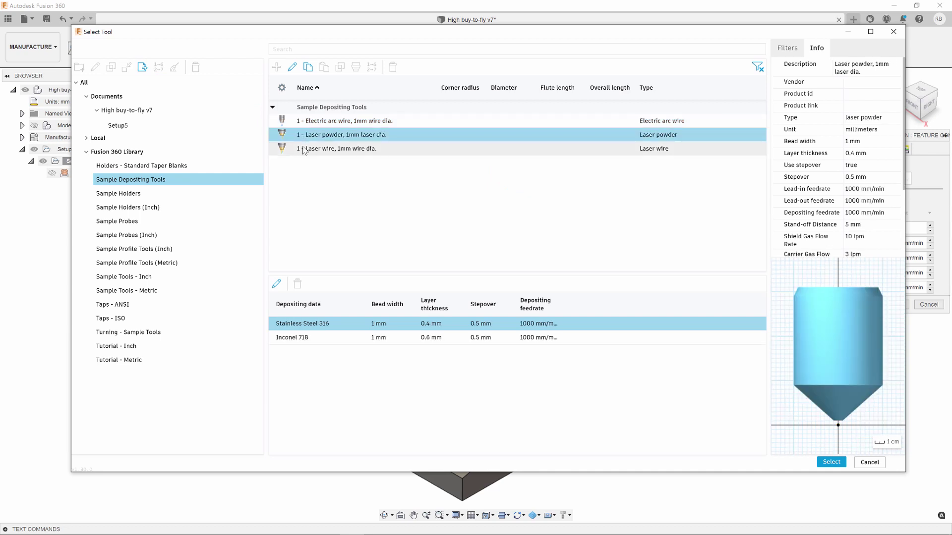
{"action": "left_click", "coordinate": [348, 337]}
{"action": "left_click", "coordinate": [348, 323]}
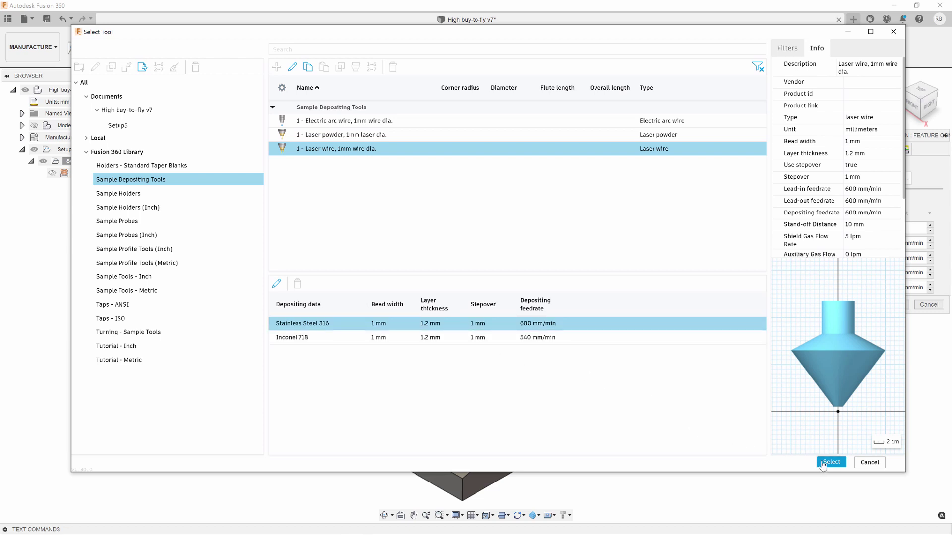
{"action": "left_click", "coordinate": [831, 461]}
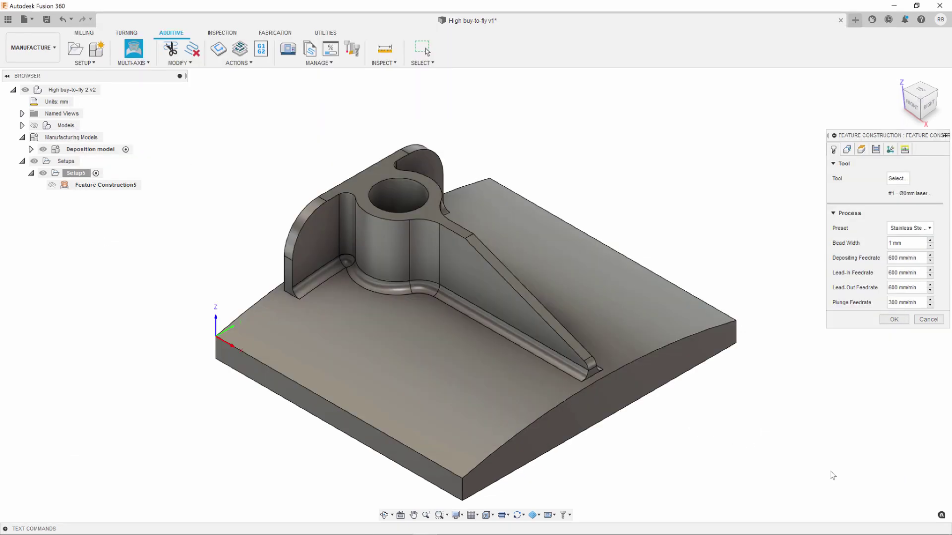
{"action": "left_click", "coordinate": [905, 228]}
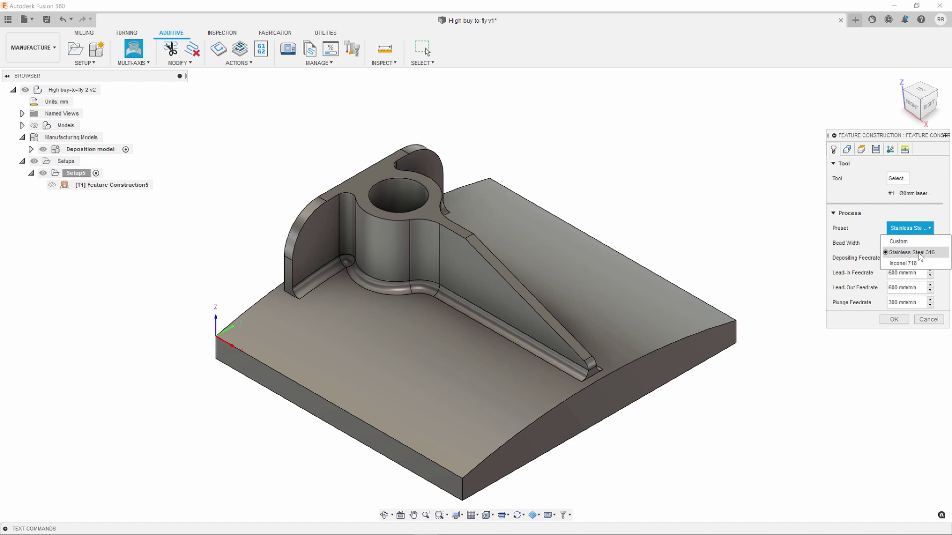
Set an Arbitrary base on the plate's curved top face, with the bracket body as feature.
{"action": "left_click", "coordinate": [920, 253]}
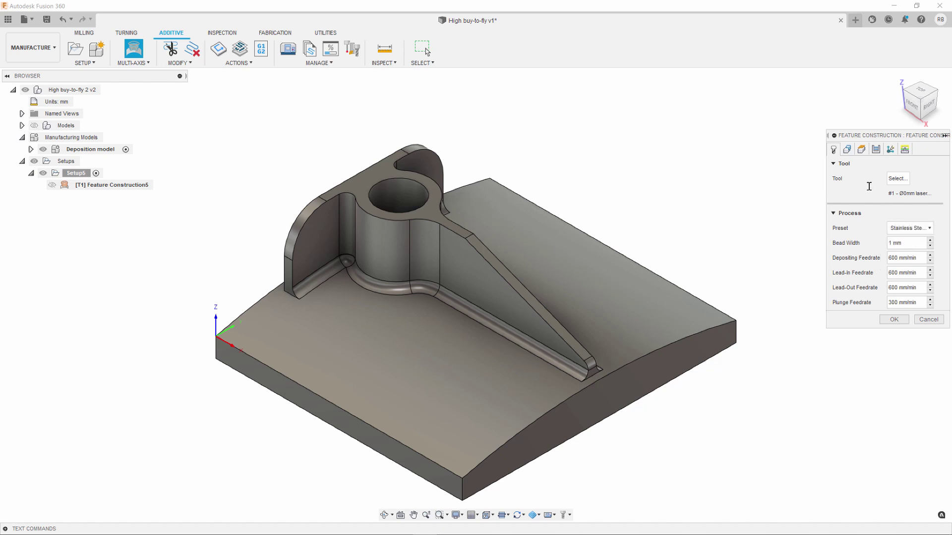
{"action": "left_click", "coordinate": [848, 150]}
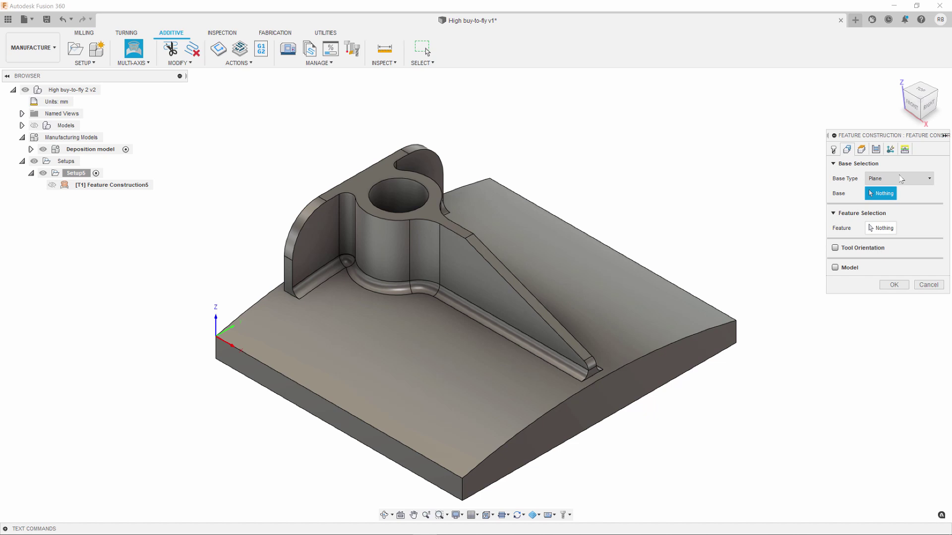
{"action": "left_click", "coordinate": [907, 178]}
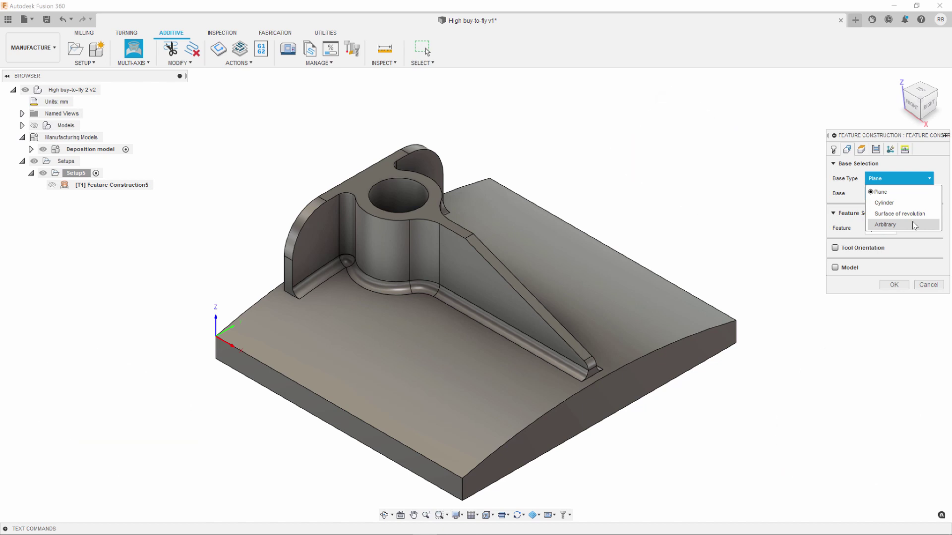
{"action": "left_click", "coordinate": [914, 226]}
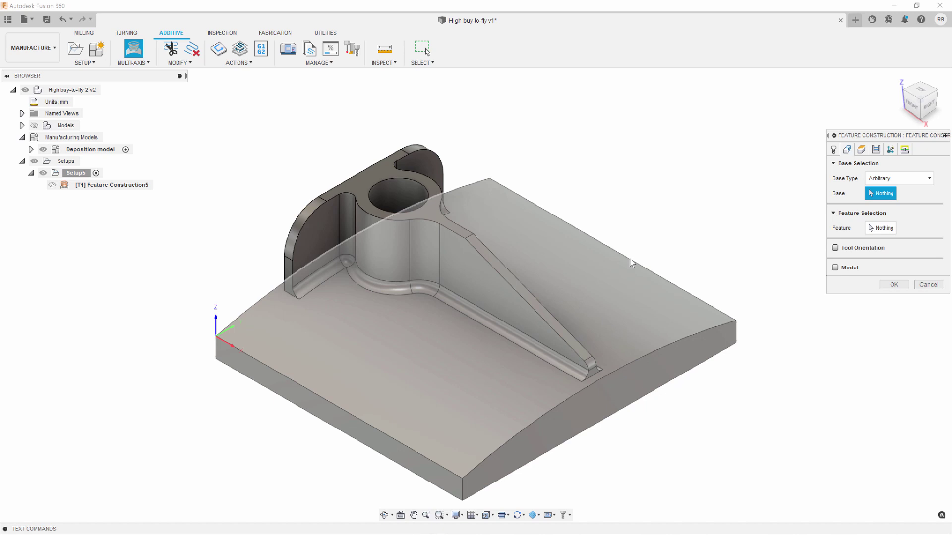
{"action": "left_click", "coordinate": [620, 266]}
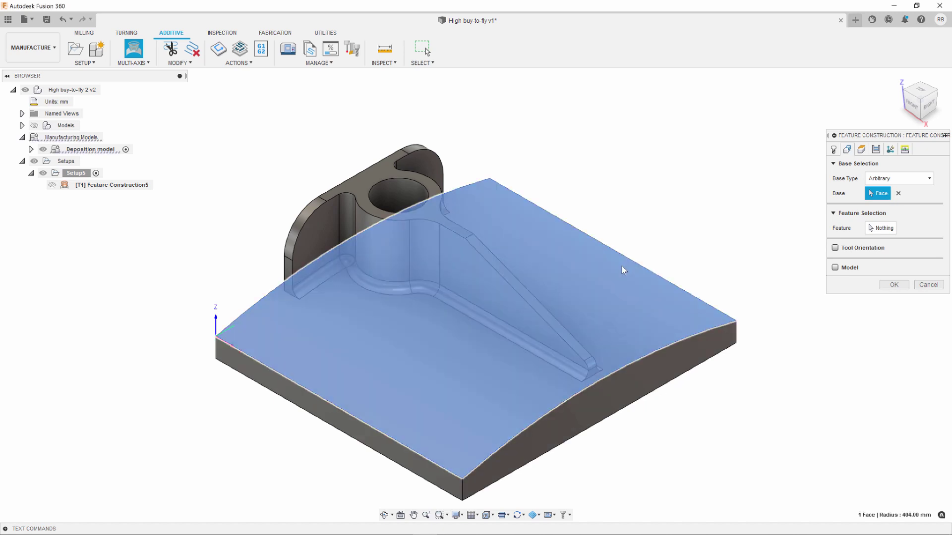
{"action": "left_click", "coordinate": [881, 228]}
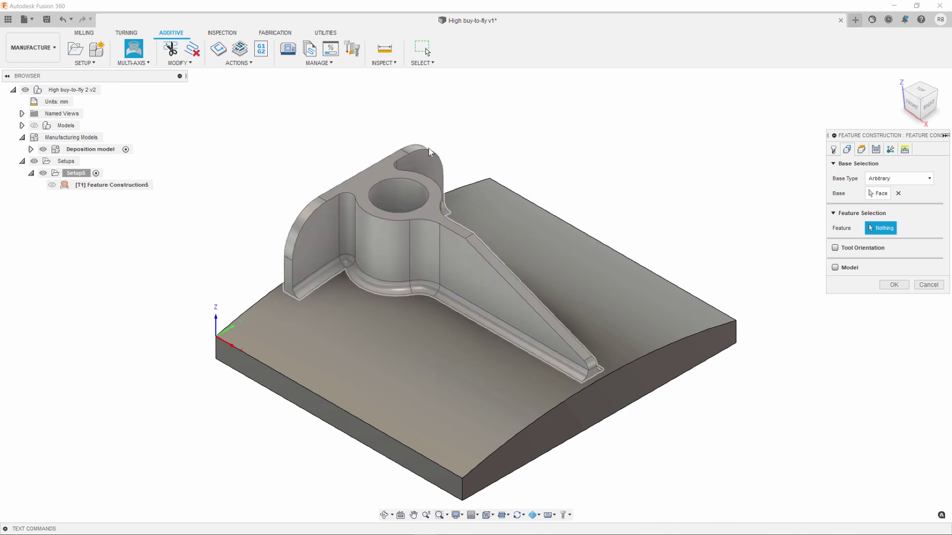
{"action": "left_click", "coordinate": [432, 148]}
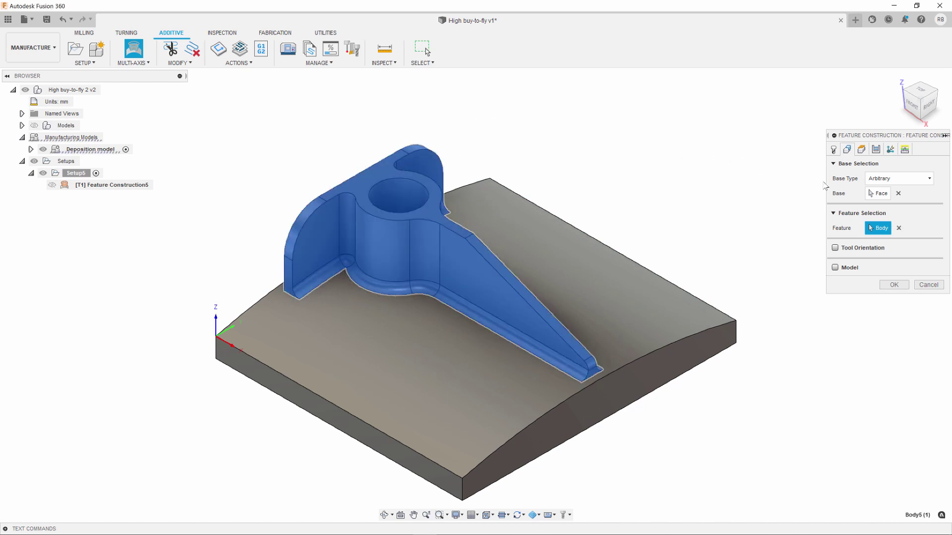
Review the 10 mm clearance heights and enable Perimeter passes ordered before infill.
{"action": "left_click", "coordinate": [861, 150]}
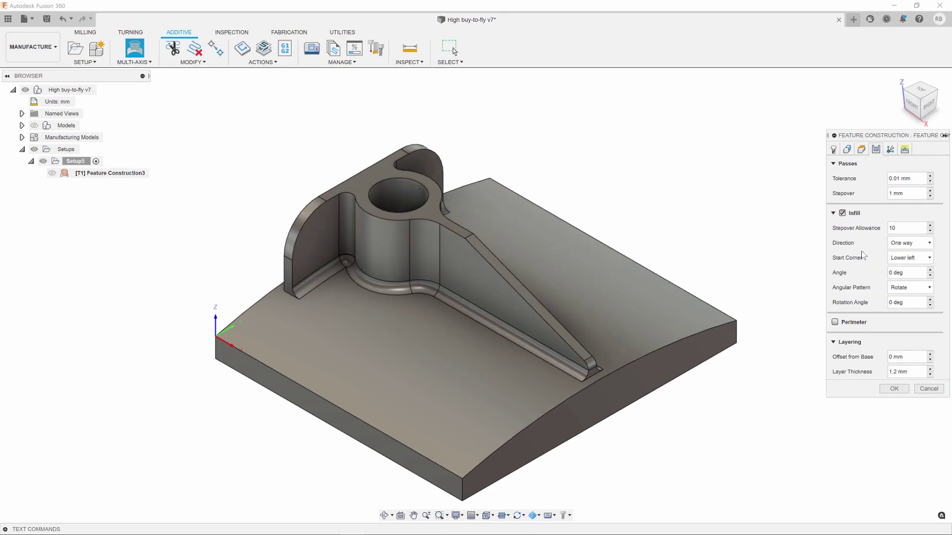
{"action": "left_click", "coordinate": [835, 323]}
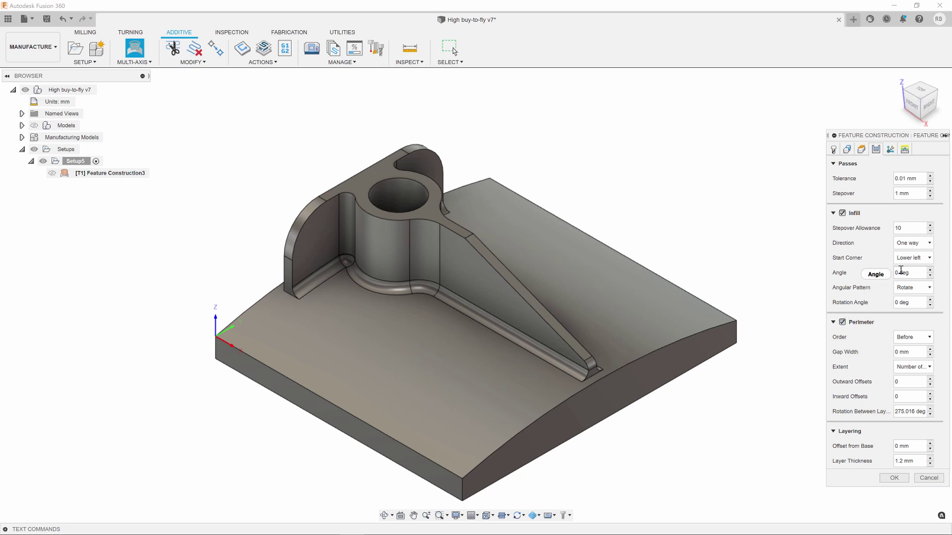
{"action": "mouse_move", "coordinate": [900, 270]}
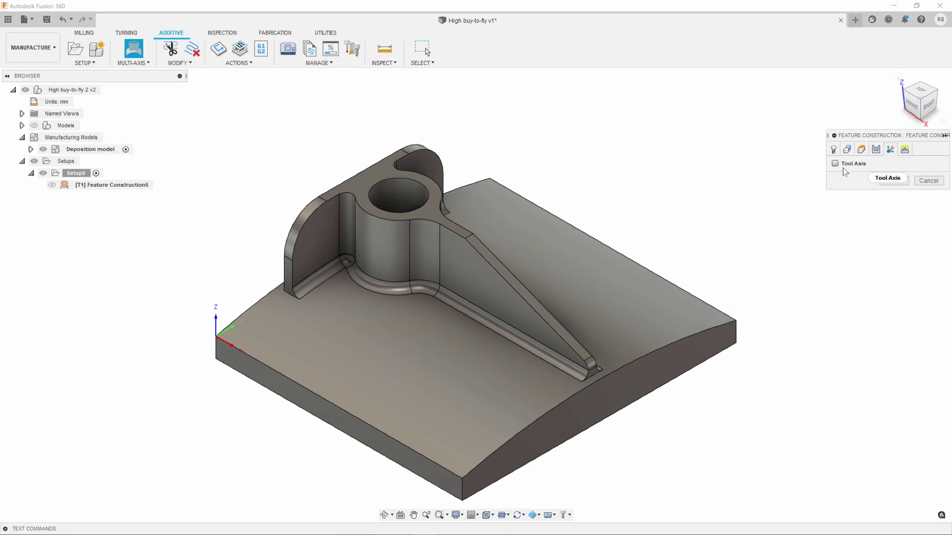
Enable Tool Axis at 0 deg tilts and compare Base surface normal with Towards previous layer modes.
{"action": "left_click", "coordinate": [834, 164]}
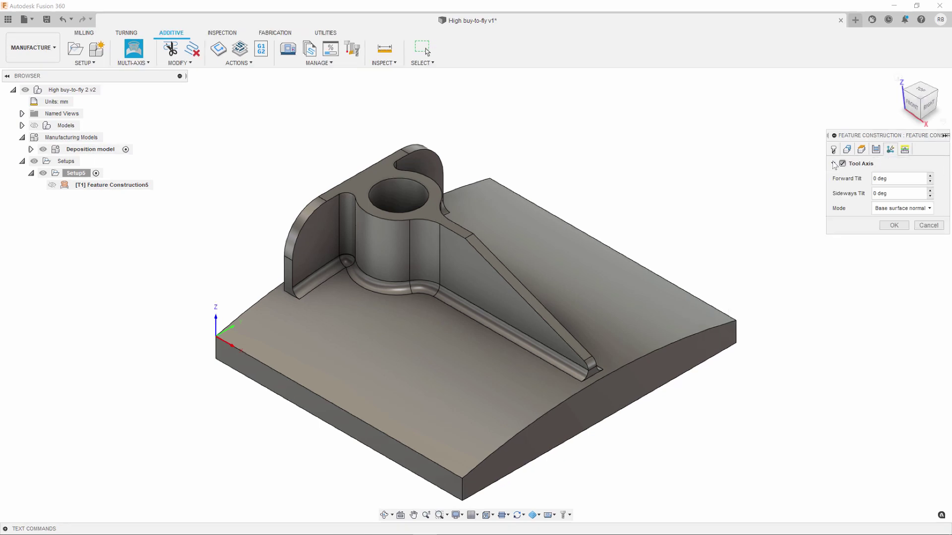
{"action": "left_click", "coordinate": [915, 208]}
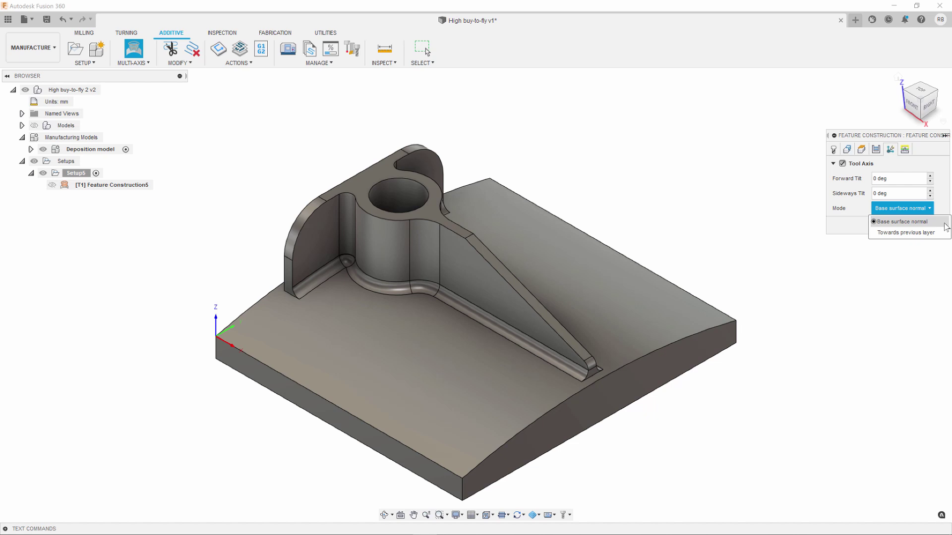
Keep Base surface normal tool axis, set Minimum retraction with Smooth transitions, and generate the toolpath.
{"action": "left_click", "coordinate": [943, 207]}
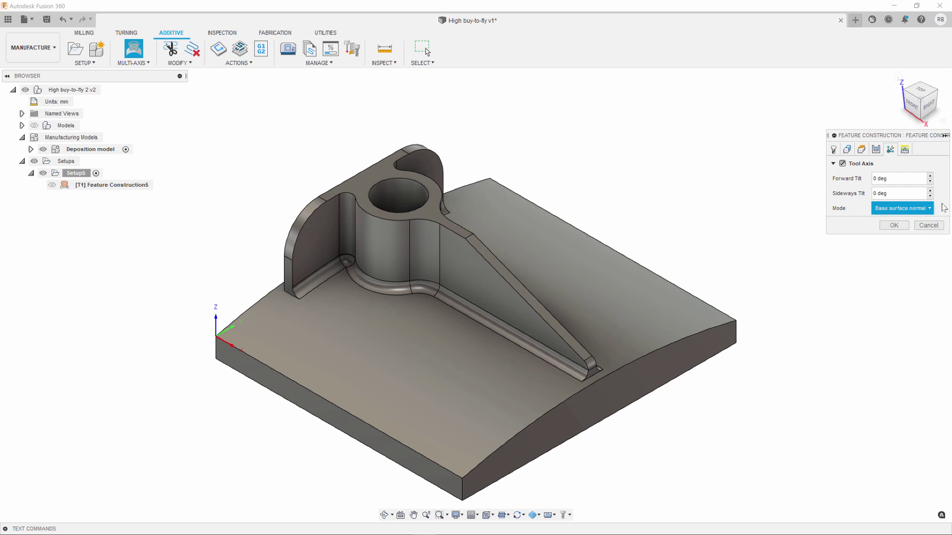
{"action": "left_click", "coordinate": [904, 149]}
{"action": "left_click", "coordinate": [906, 179]}
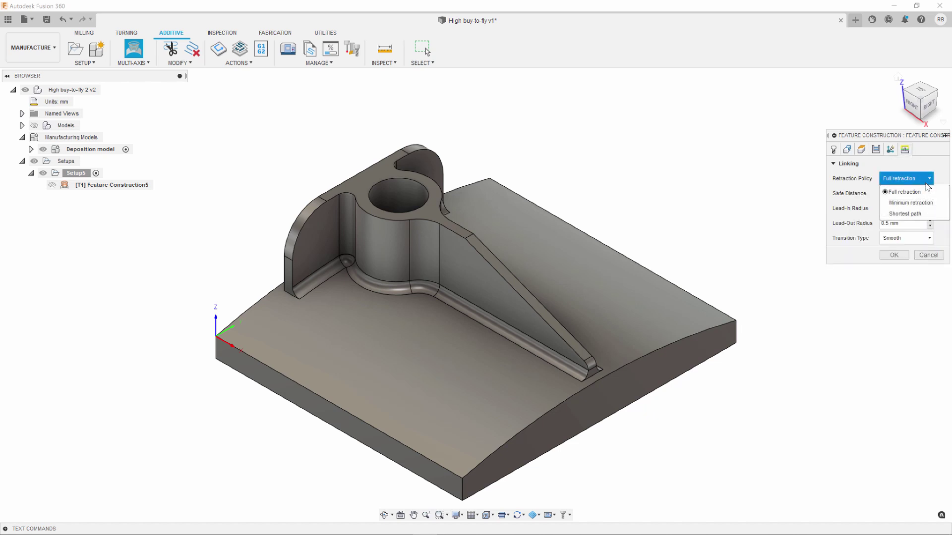
{"action": "left_click", "coordinate": [935, 203]}
{"action": "left_click", "coordinate": [922, 238]}
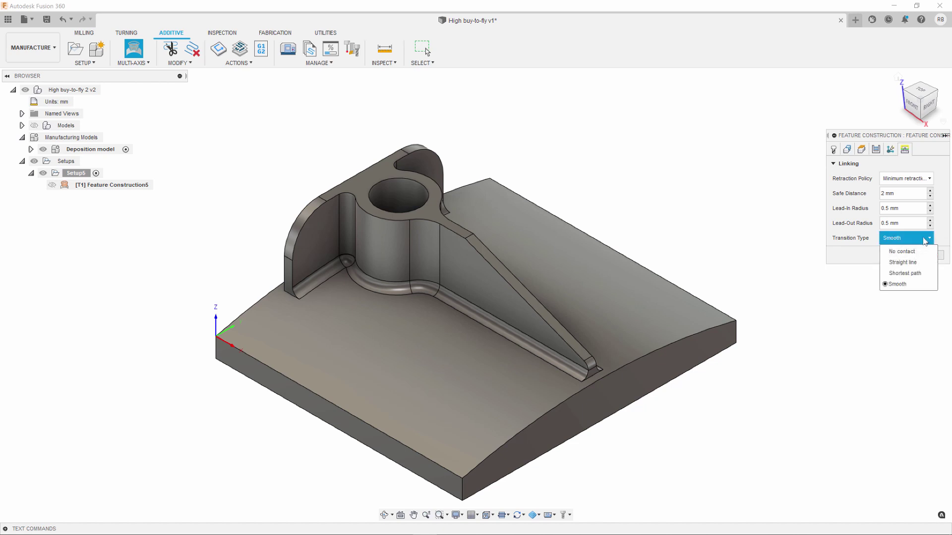
{"action": "left_click", "coordinate": [926, 266]}
{"action": "left_click", "coordinate": [899, 257]}
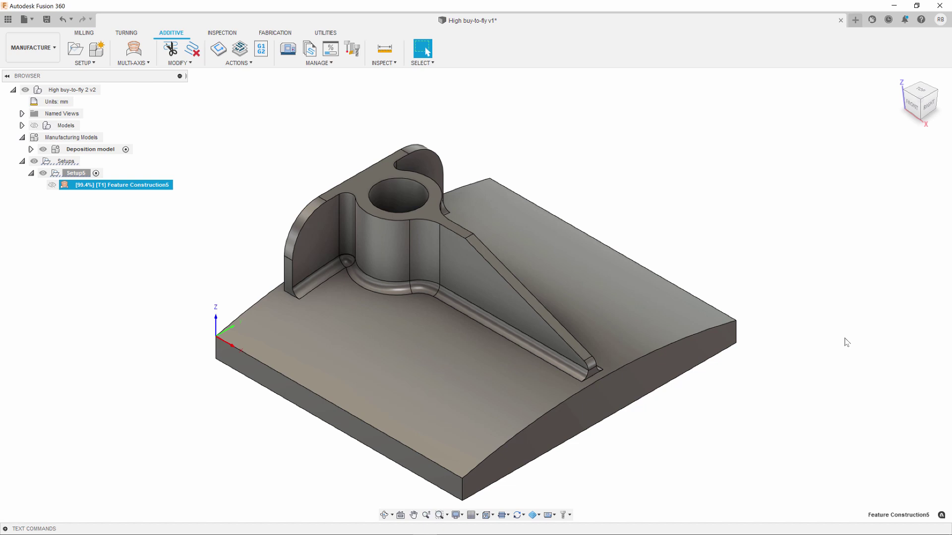
{"action": "right_click", "coordinate": [94, 186]}
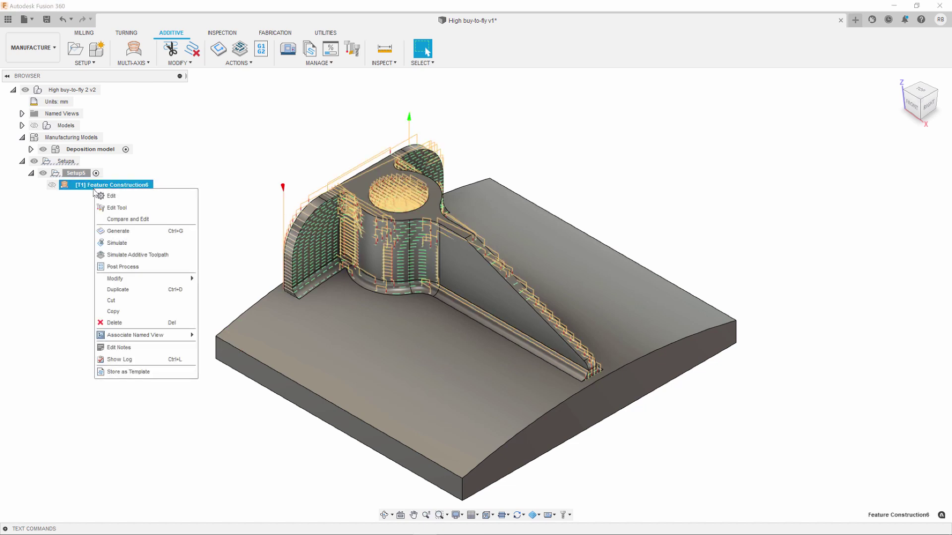
{"action": "left_click", "coordinate": [129, 255]}
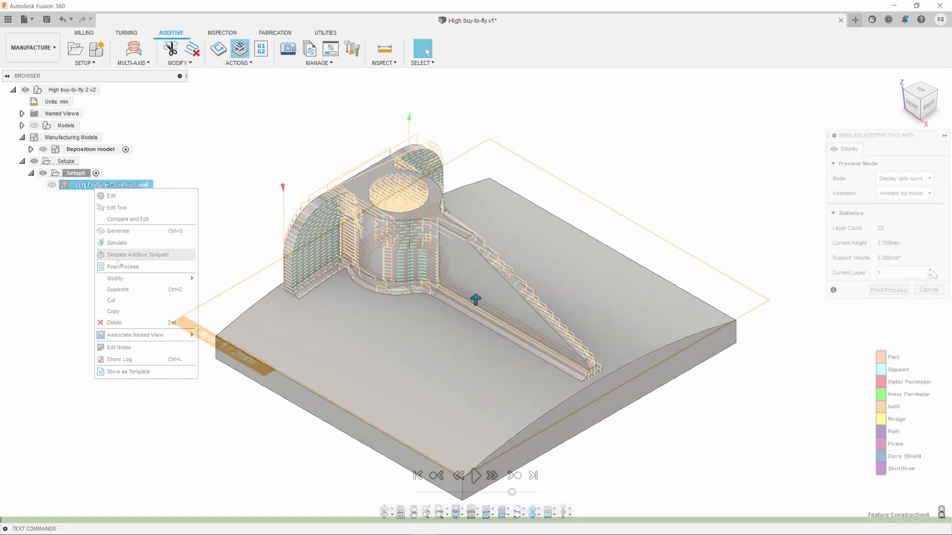
{"action": "left_click", "coordinate": [930, 271]}
{"action": "left_click", "coordinate": [930, 271]}
{"action": "left_click", "coordinate": [930, 271]}
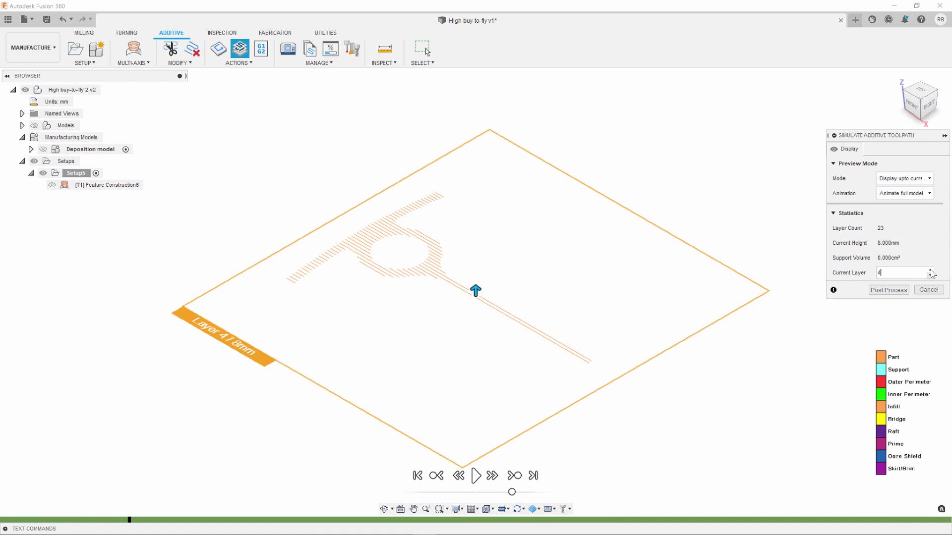
{"action": "left_click", "coordinate": [930, 271]}
{"action": "left_click", "coordinate": [930, 271]}
{"action": "left_click", "coordinate": [930, 271]}
{"action": "left_click", "coordinate": [931, 271]}
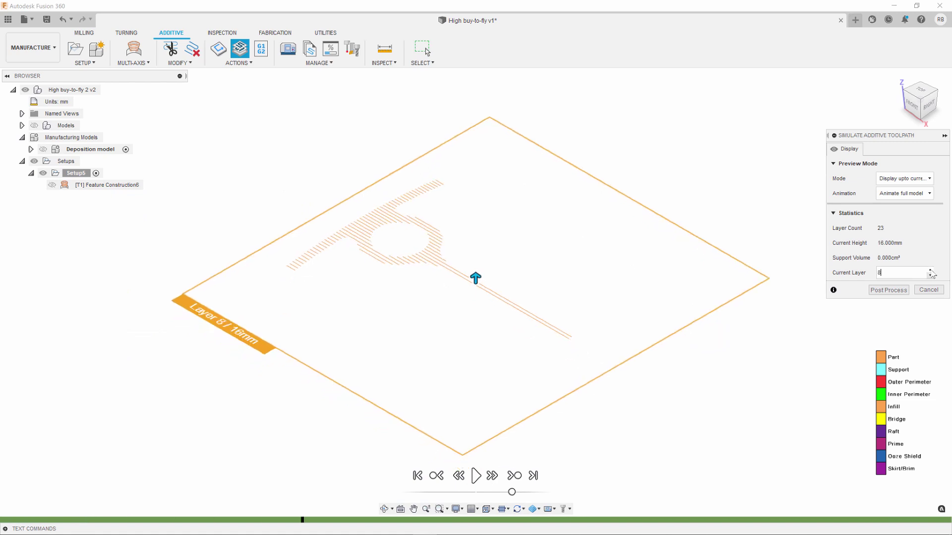
{"action": "left_click", "coordinate": [930, 270]}
{"action": "left_click", "coordinate": [930, 270]}
{"action": "left_click", "coordinate": [931, 271]}
{"action": "left_click", "coordinate": [931, 270]}
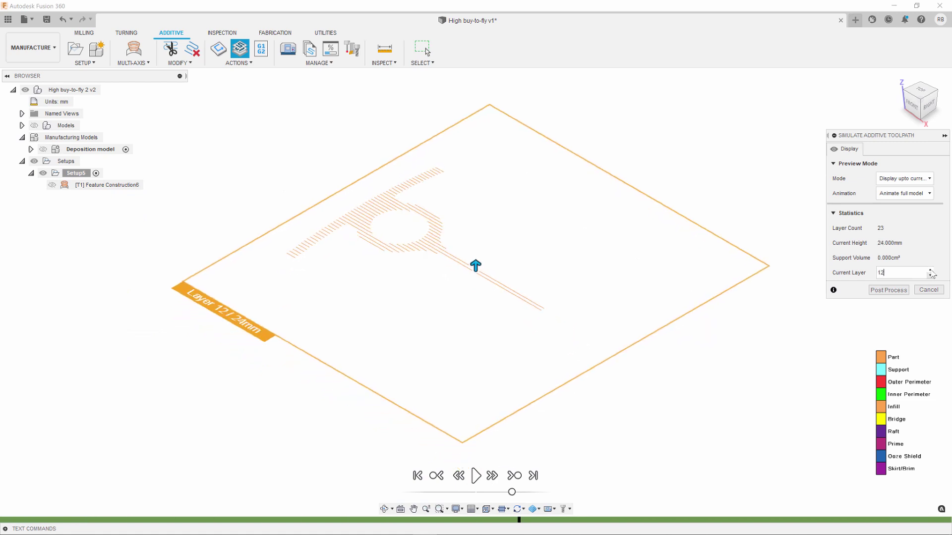
{"action": "left_click", "coordinate": [930, 271]}
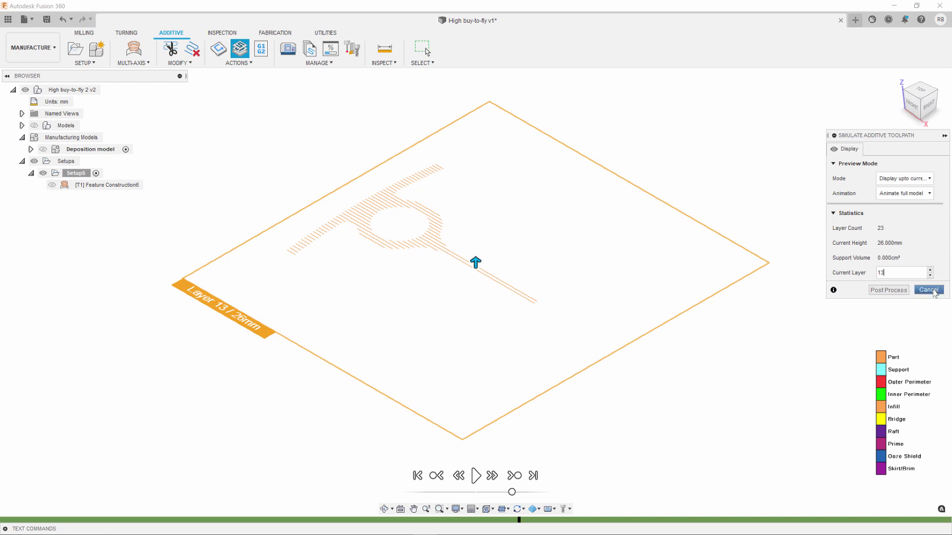
{"action": "left_click", "coordinate": [929, 291]}
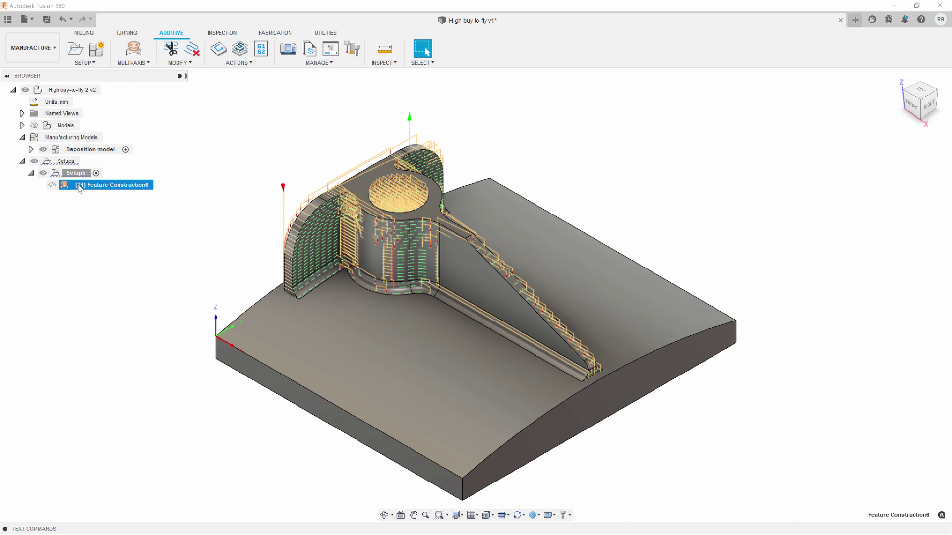
Simulate Feature Construction6 and play the deposition, restarting playback from the beginning.
{"action": "right_click", "coordinate": [79, 185]}
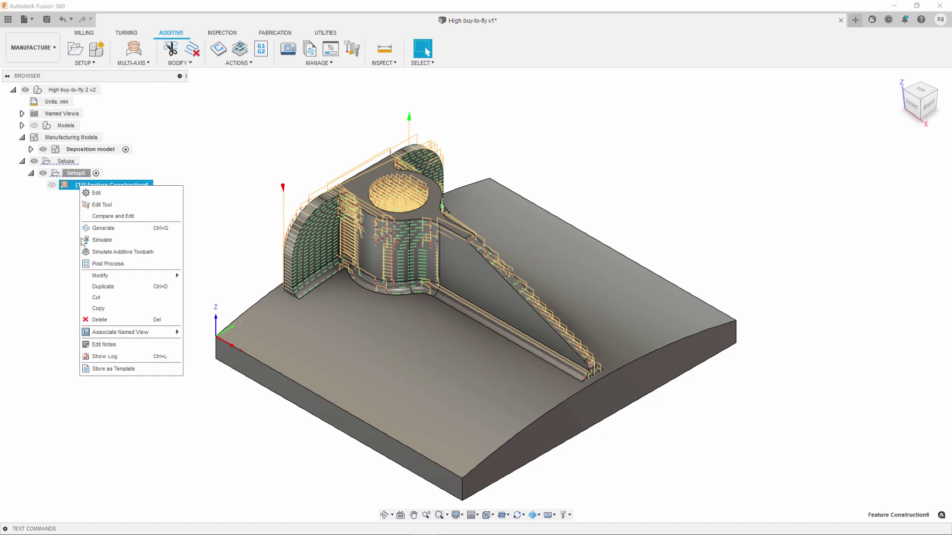
{"action": "left_click", "coordinate": [99, 240]}
{"action": "left_click", "coordinate": [474, 476]}
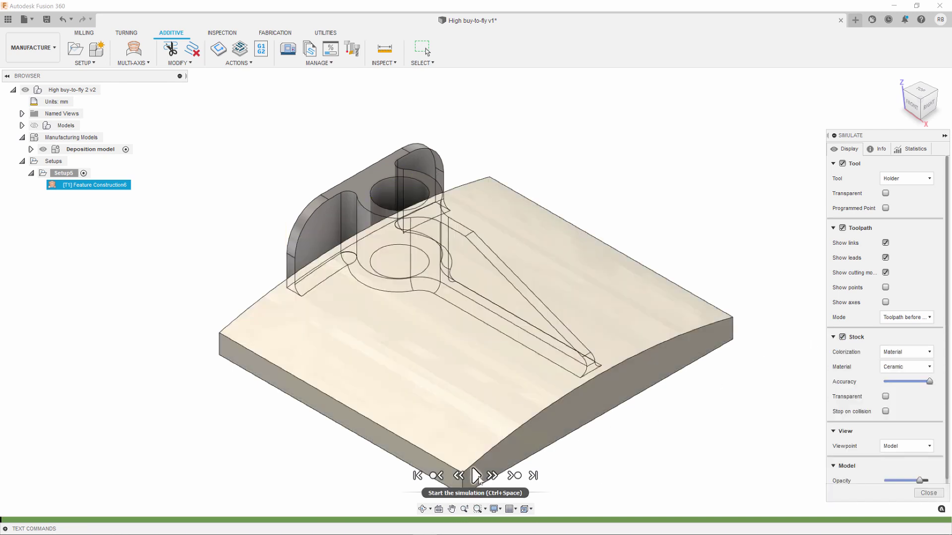
{"action": "left_click", "coordinate": [475, 476]}
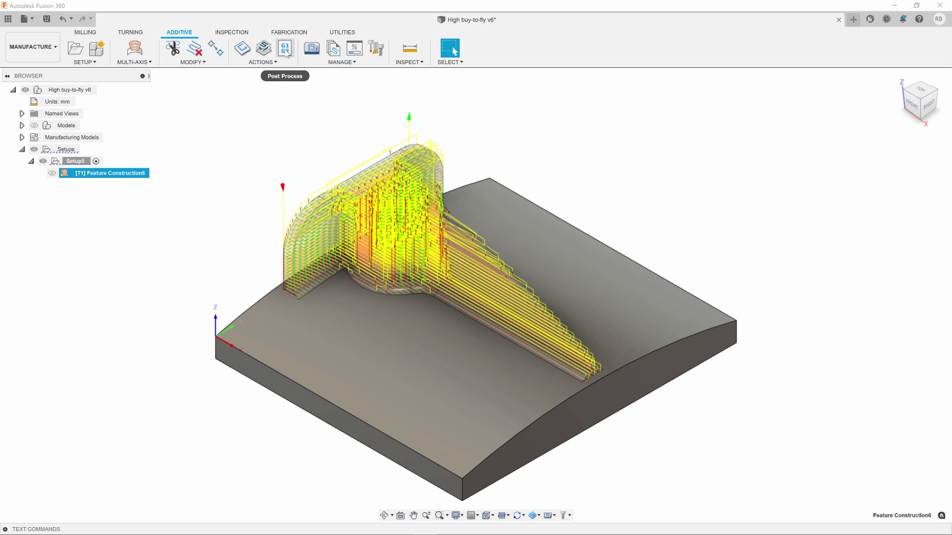
Post the toolpath to NC code with the Autodesk Generic DFD post after reviewing its operations.
{"action": "left_click", "coordinate": [286, 49]}
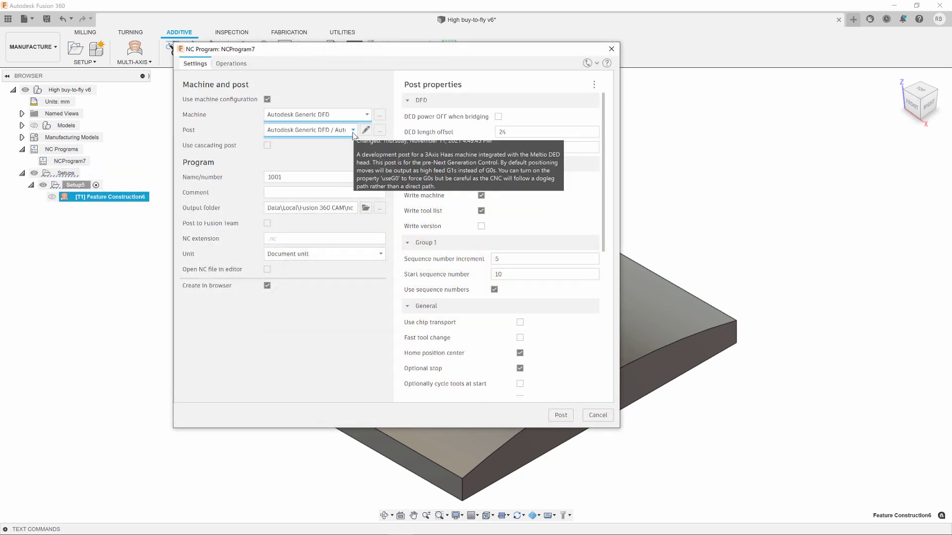
{"action": "left_click", "coordinate": [353, 130]}
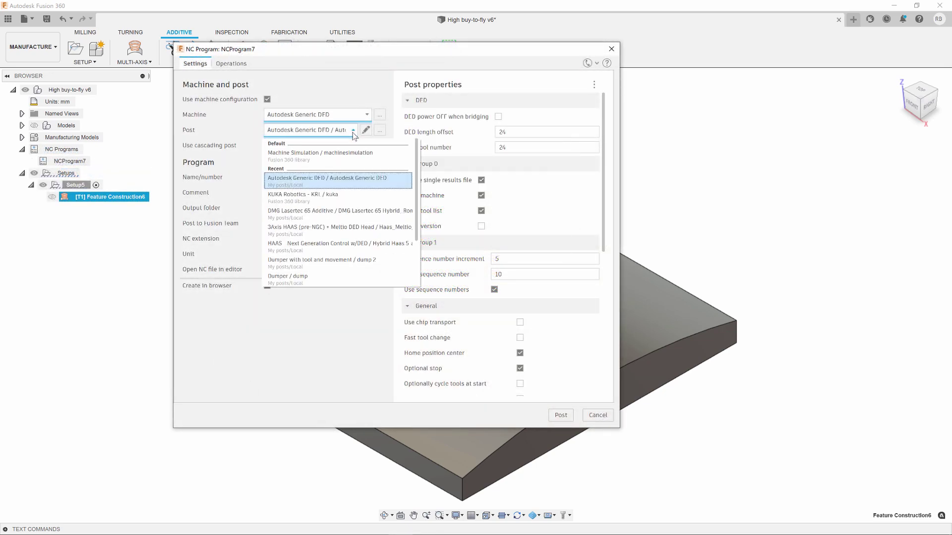
{"action": "left_click", "coordinate": [350, 185]}
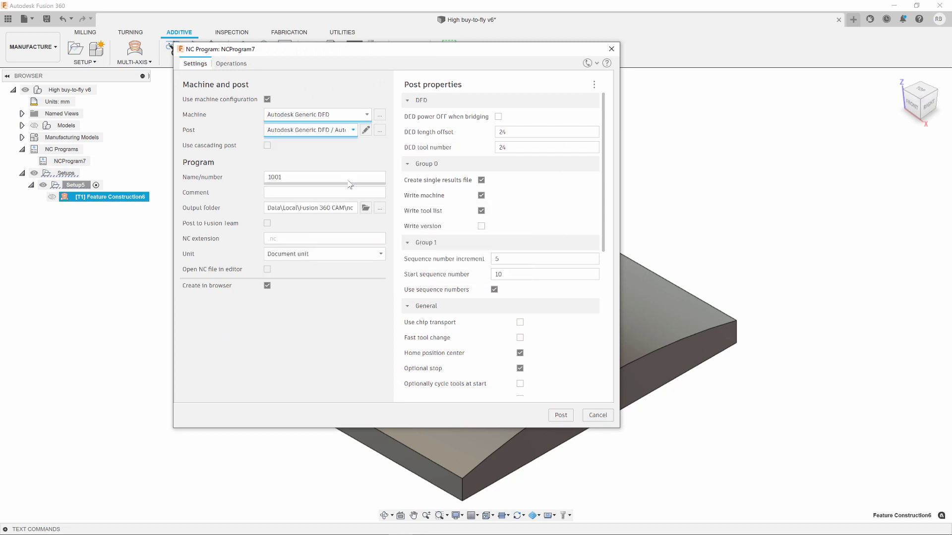
{"action": "left_click", "coordinate": [238, 63]}
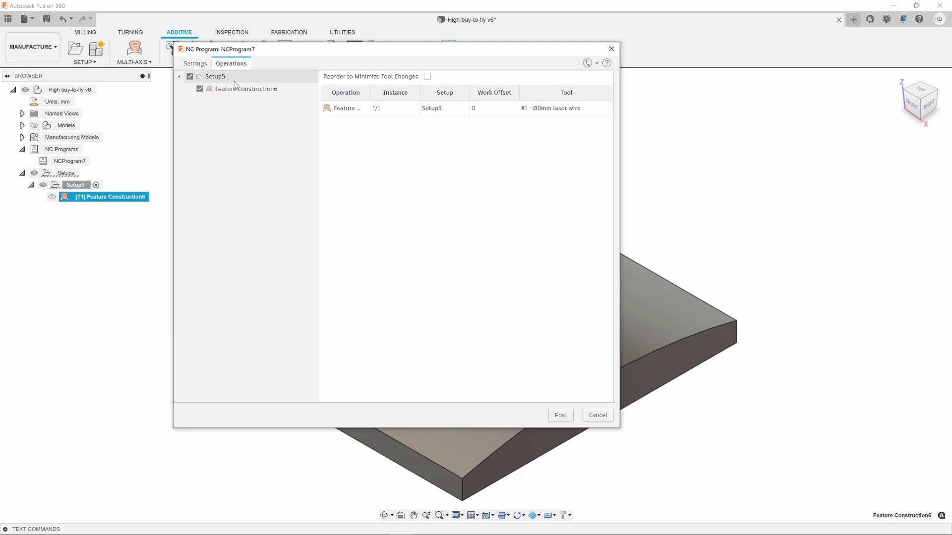
{"action": "left_click", "coordinate": [203, 65]}
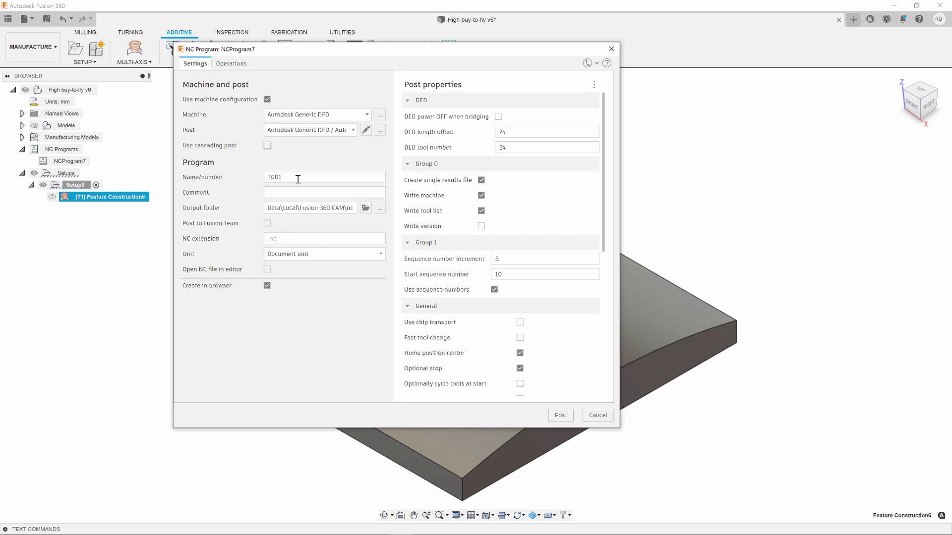
{"action": "left_click", "coordinate": [560, 415]}
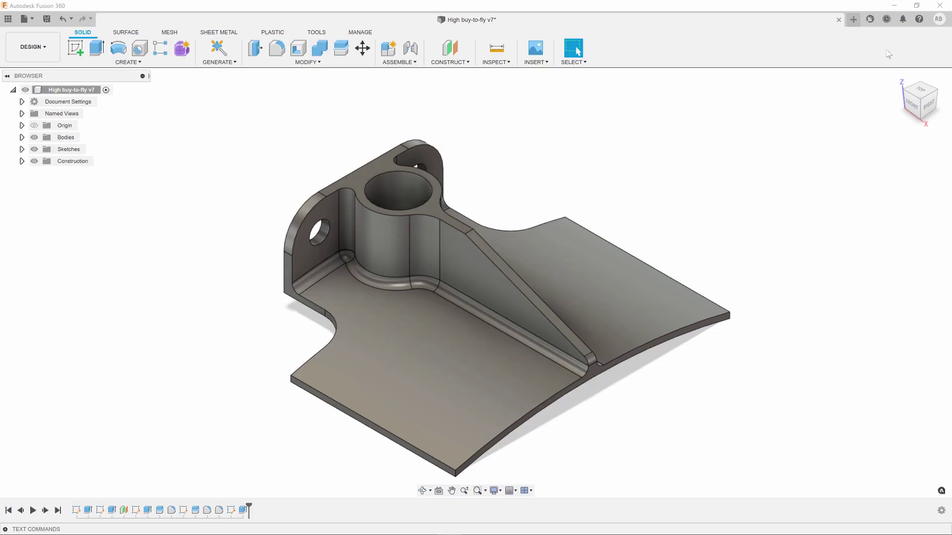
Show the Help menu's Community links: Forum, Feedback Hub, Gallery, Roadmap and Blog.
{"action": "left_click", "coordinate": [919, 22]}
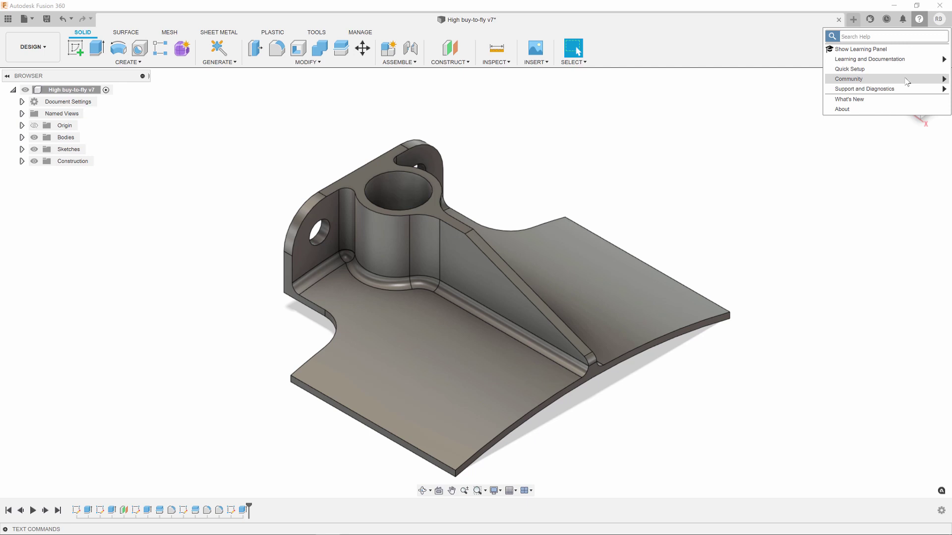
{"action": "mouse_move", "coordinate": [907, 82]}
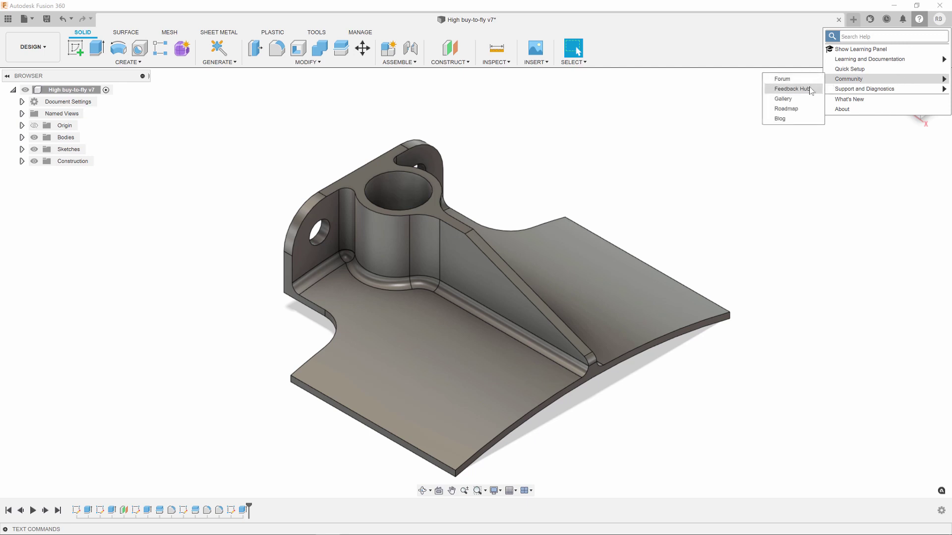